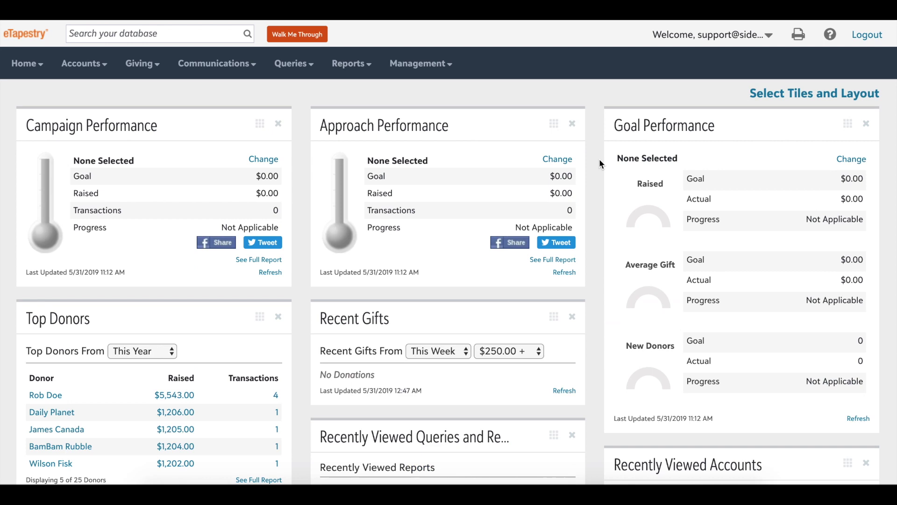
left_click(798, 94)
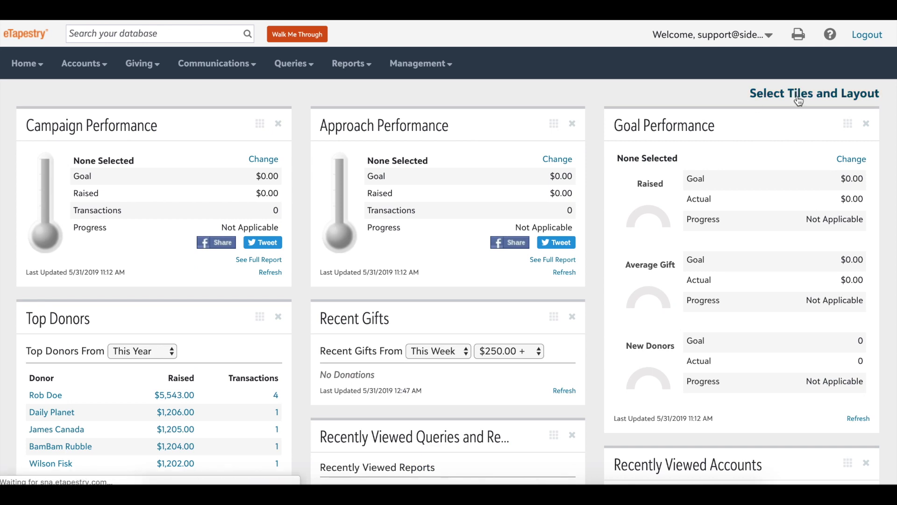
scroll(311, 240, "down", 2)
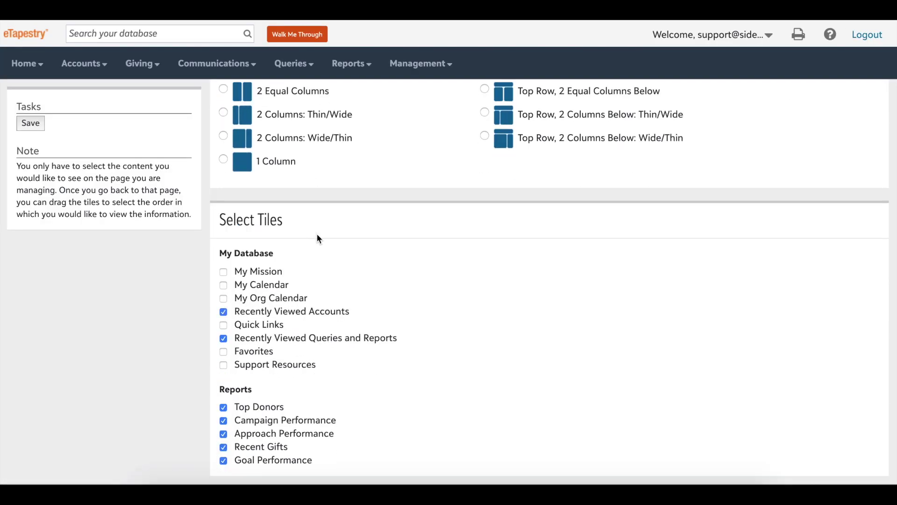
left_click_drag(338, 422, 236, 420)
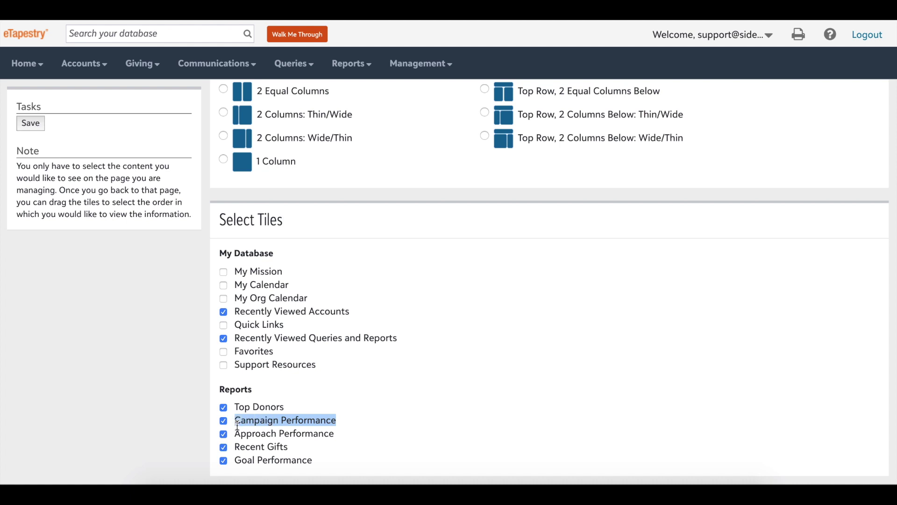
left_click_drag(338, 434, 235, 434)
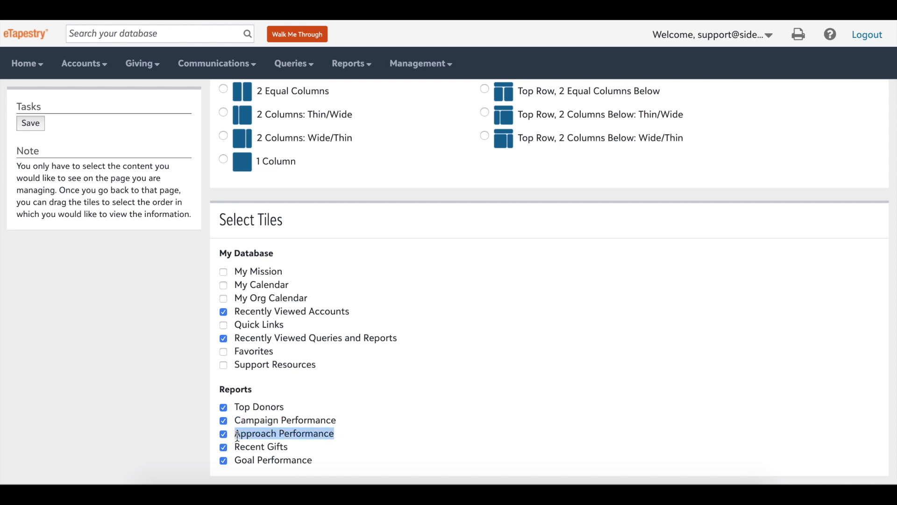
left_click_drag(316, 464, 234, 462)
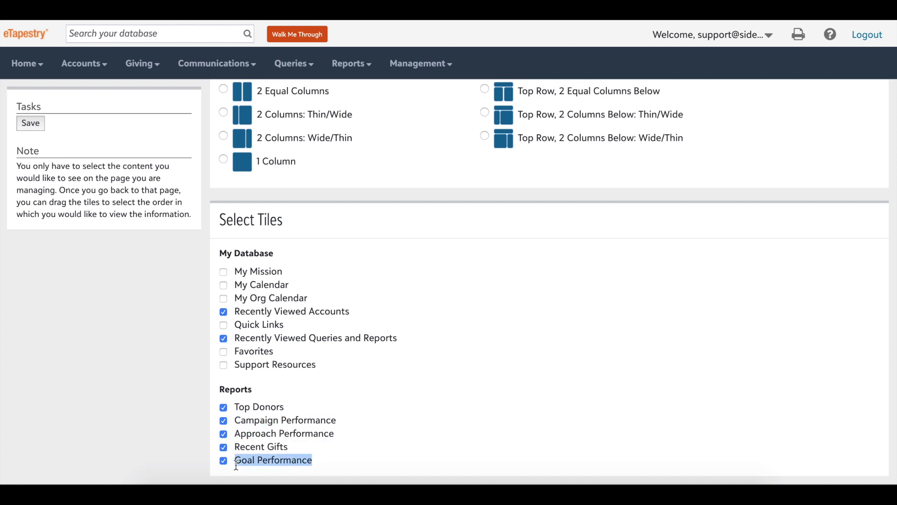
left_click(37, 124)
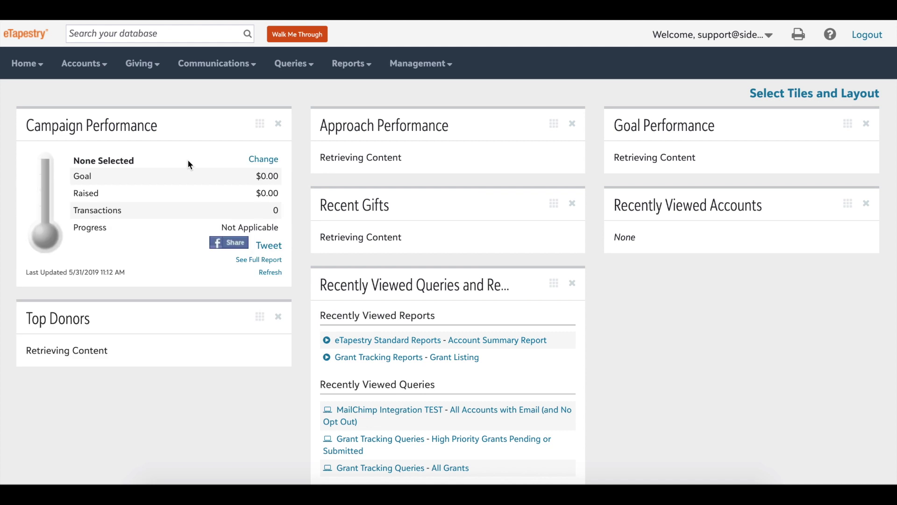
Set the Campaign Performance tile to track the Memberships 2019 campaign.
left_click(267, 161)
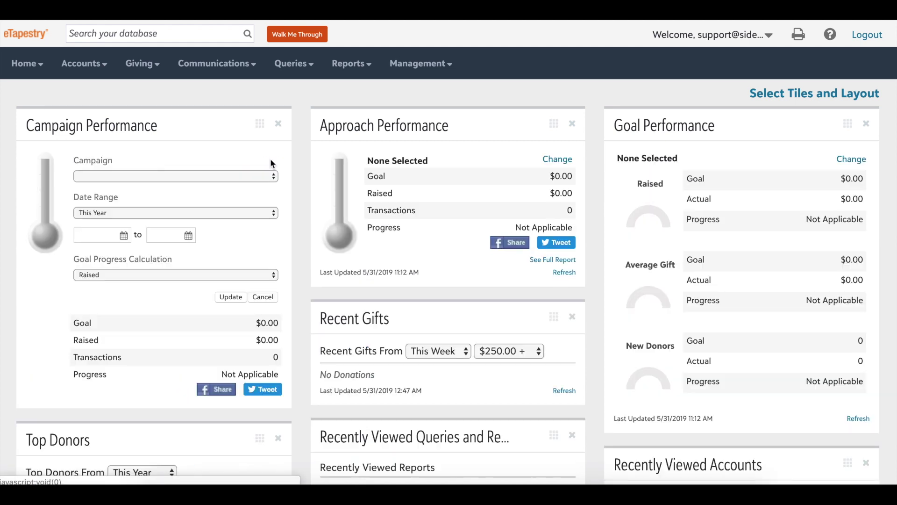
left_click(250, 175)
left_click(237, 193)
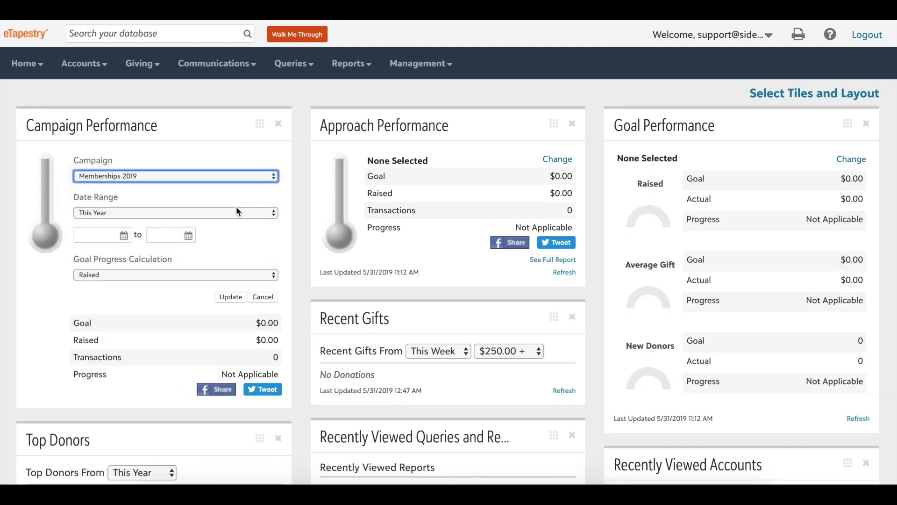
scroll(239, 252, "down", 1)
left_click(229, 286)
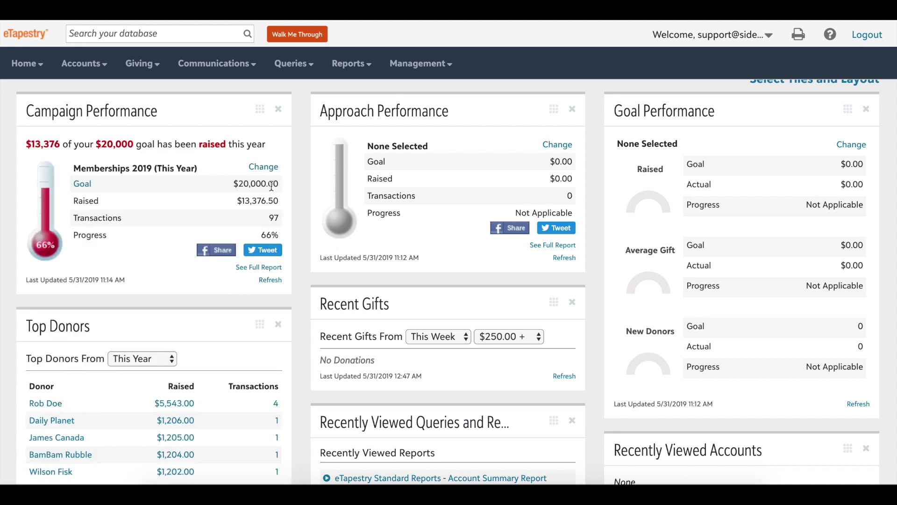
Set the Approach Performance tile to the Special Event 2019 - Ticket Sales approach.
left_click(559, 145)
left_click(514, 162)
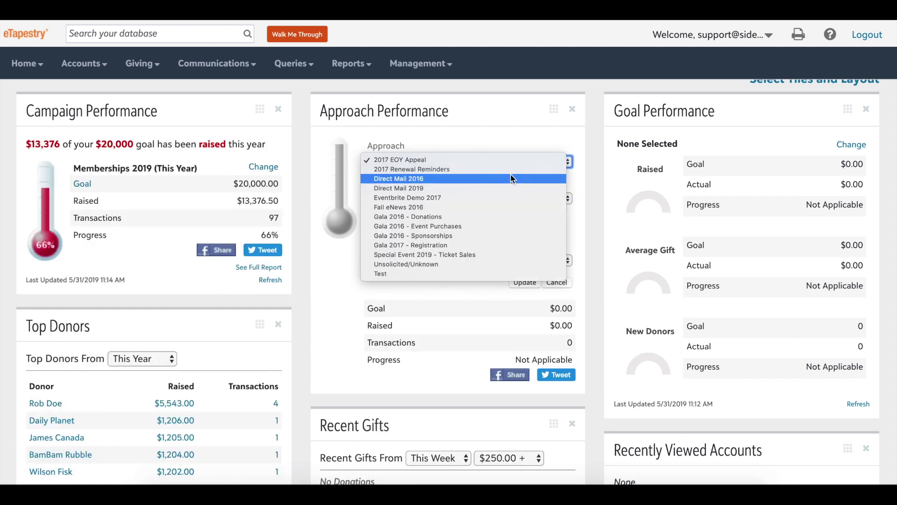
left_click(508, 254)
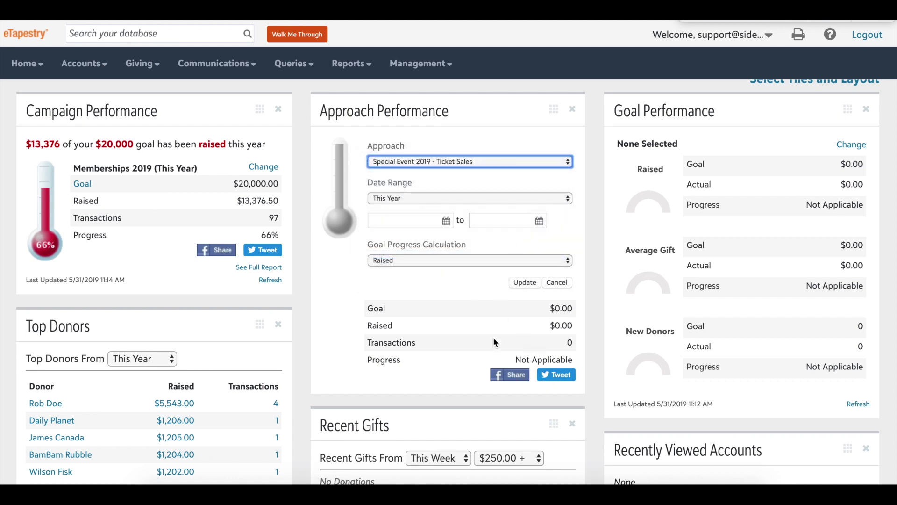
left_click(531, 286)
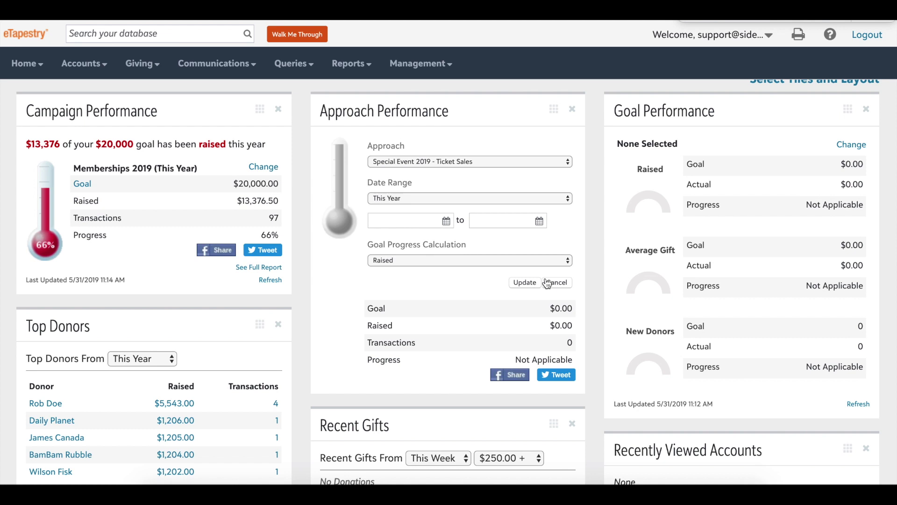
Set the Goal Performance tile to track Fiscal Year 2019.
left_click(851, 144)
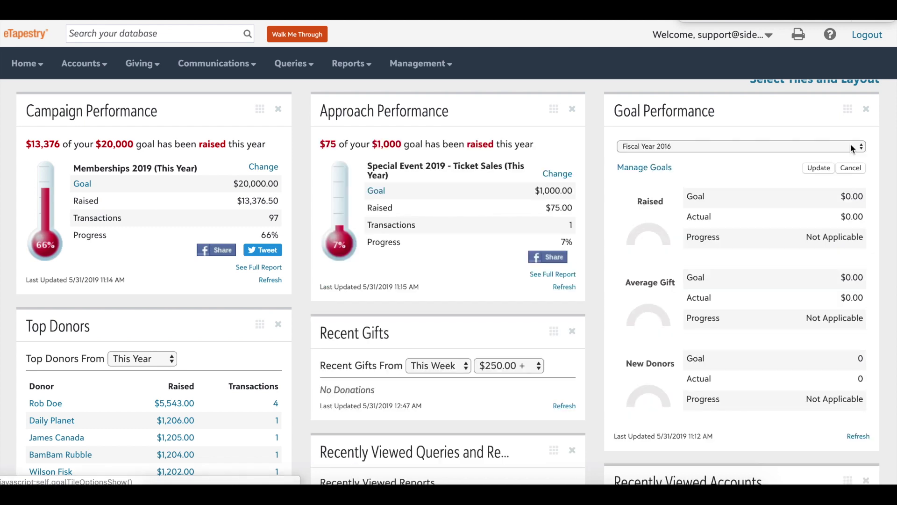
left_click(822, 147)
left_click(822, 163)
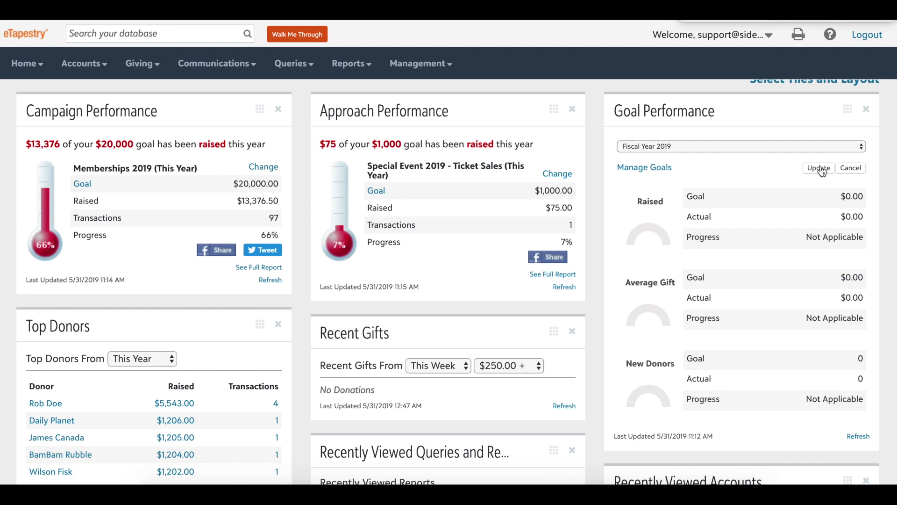
left_click(818, 168)
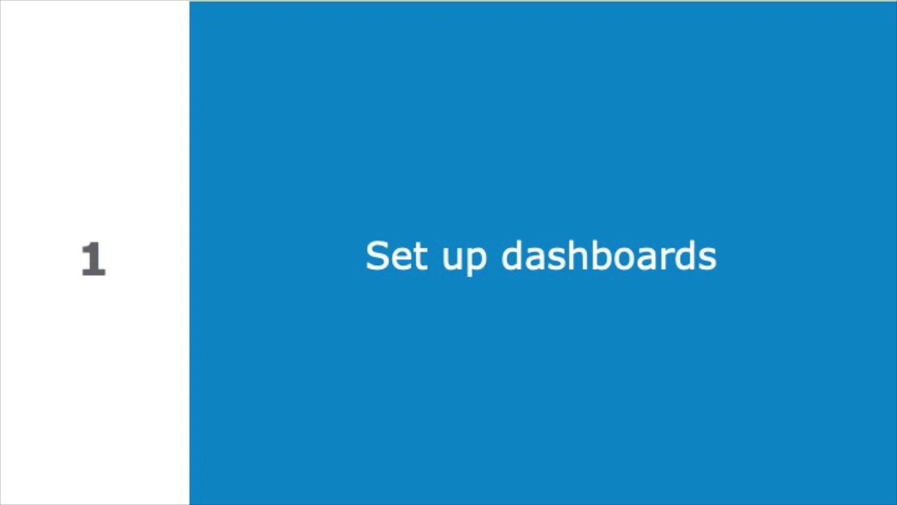
Add Recent Journal Entries, Household Giving Summary and Soft Credit Summary tiles to the account page and save.
scroll(493, 218, "down", 5)
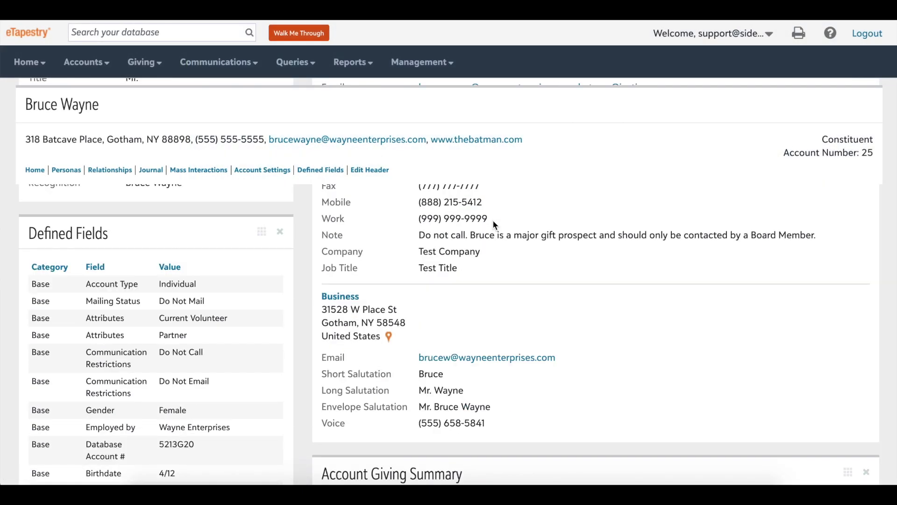
scroll(493, 220, "down", 8)
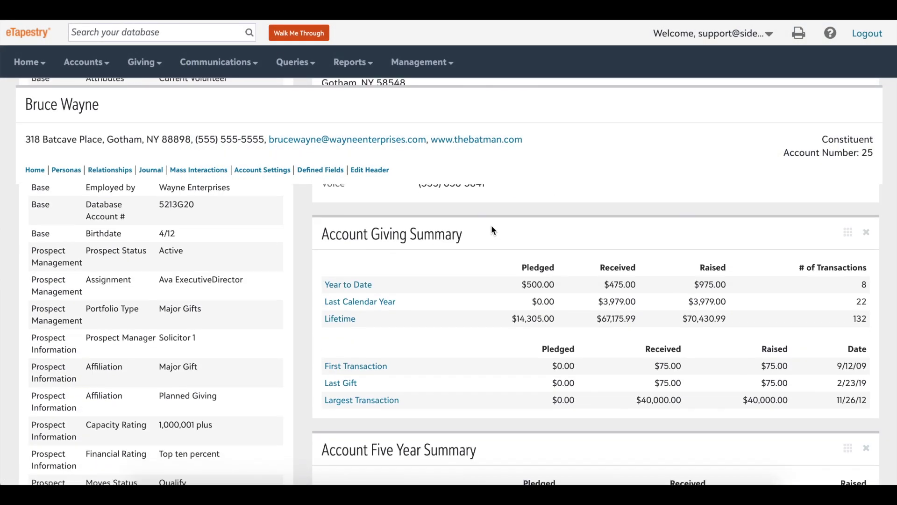
scroll(491, 225, "down", 5)
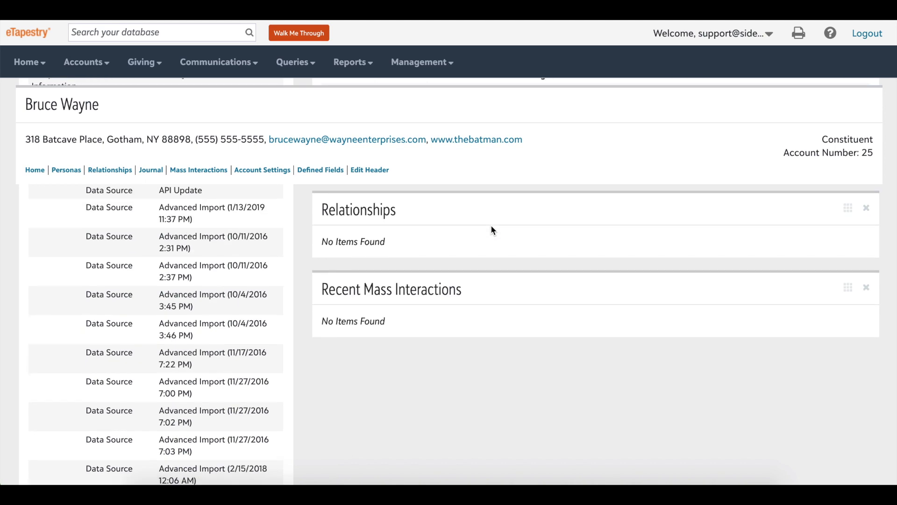
scroll(491, 225, "up", 5)
scroll(491, 225, "up", 10)
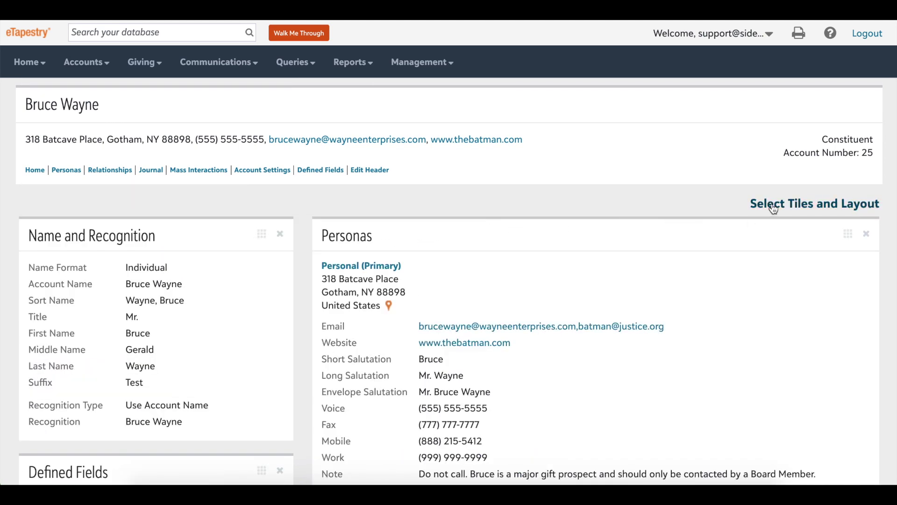
left_click(774, 205)
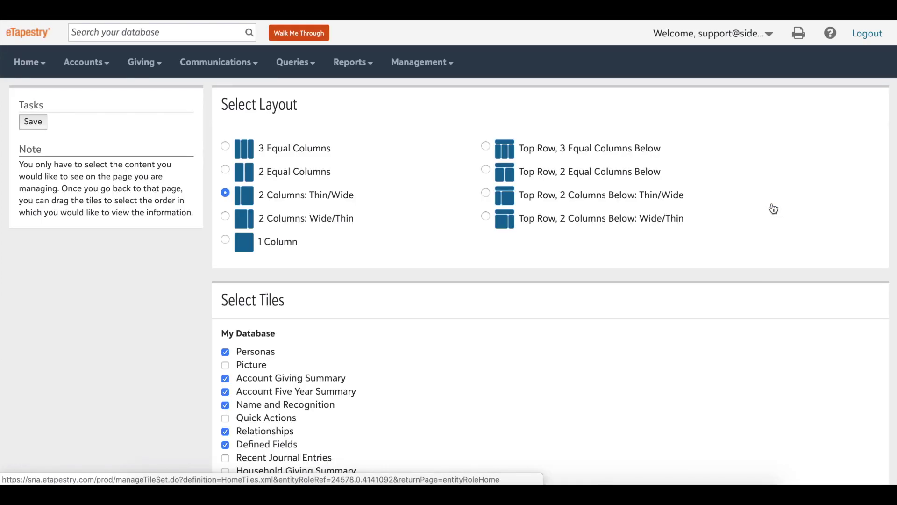
scroll(487, 265, "down", 2)
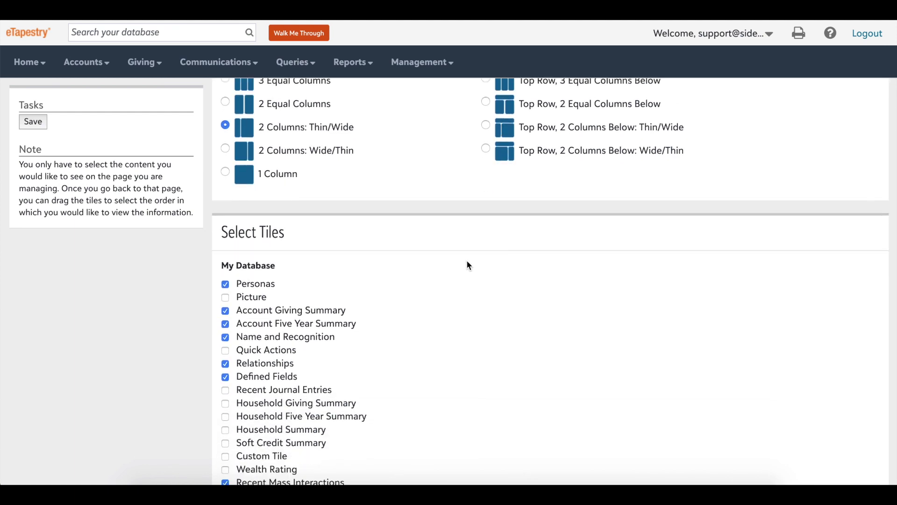
left_click(226, 390)
scroll(399, 353, "down", 1)
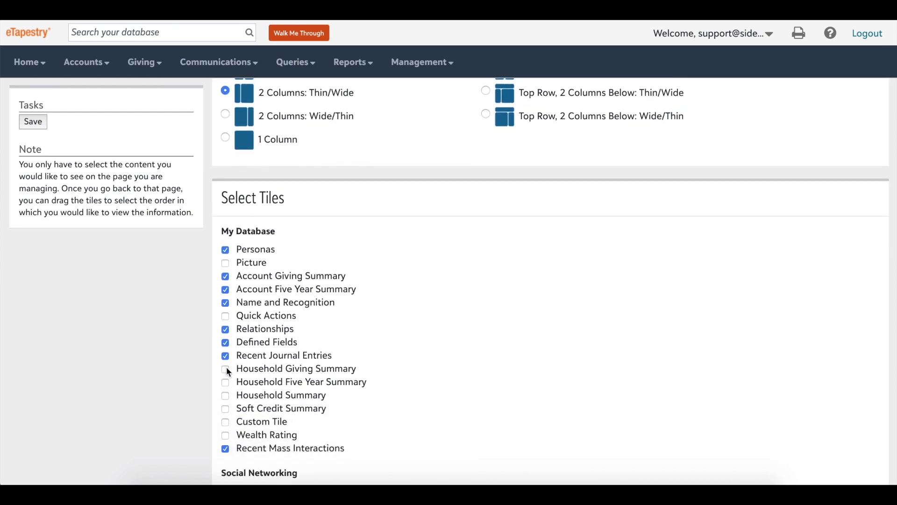
left_click(227, 409)
scroll(226, 409, "down", 1)
scroll(234, 406, "up", 2)
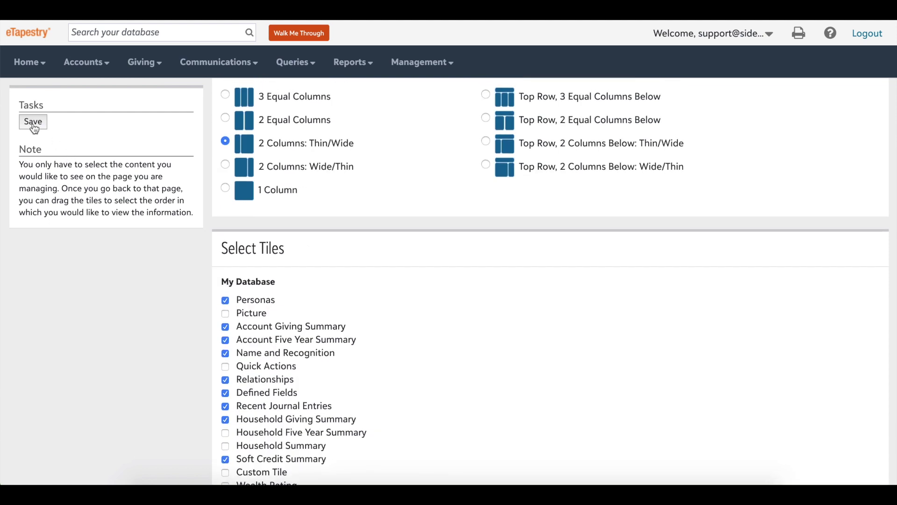
left_click(33, 122)
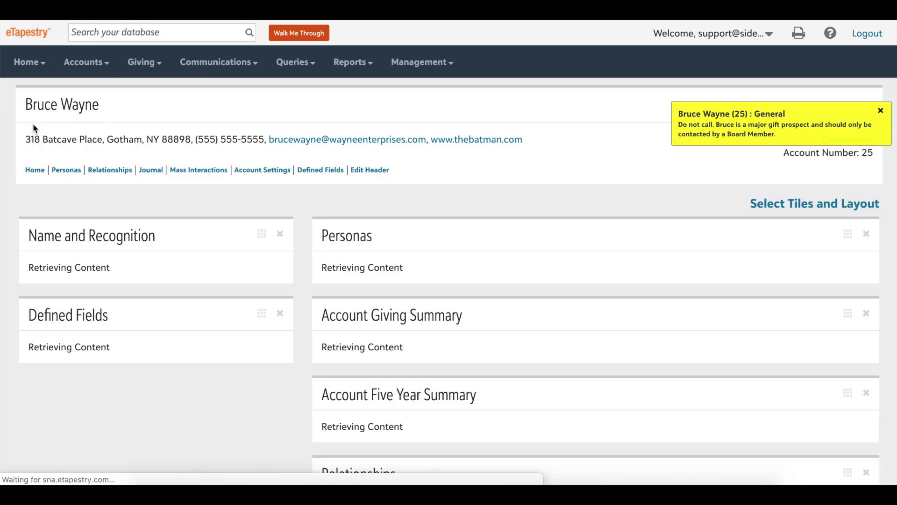
Scroll the account page to point out the new Recent Journal Entries and Soft Credit Summary tiles.
scroll(506, 206, "down", 10)
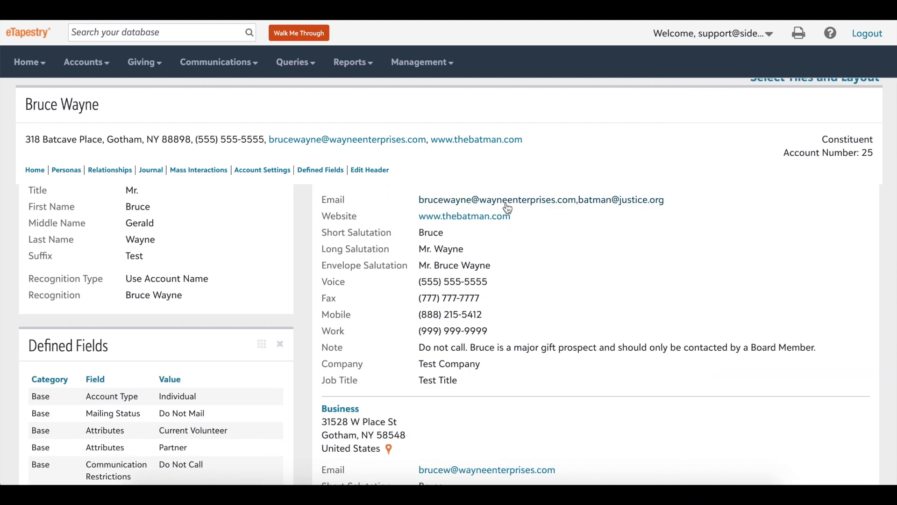
scroll(500, 217, "down", 10)
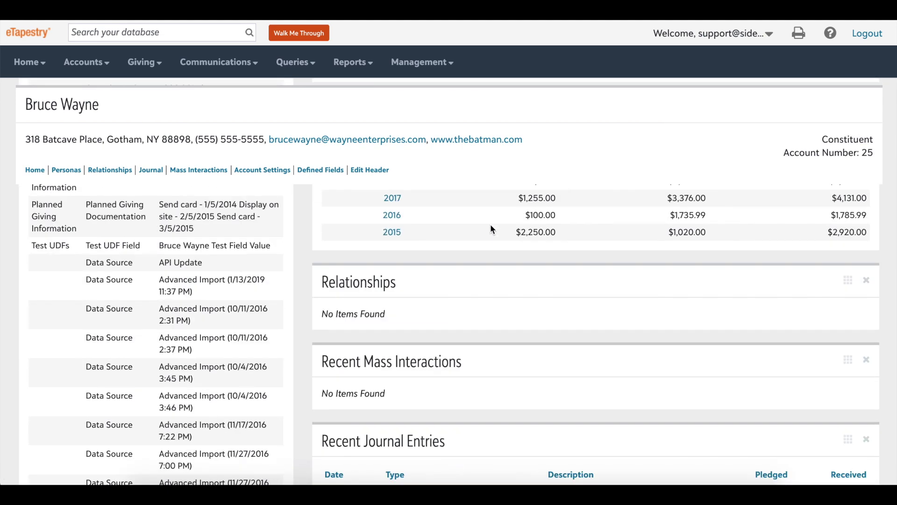
left_click_drag(446, 253, 310, 250)
scroll(499, 226, "down", 8)
left_click_drag(499, 226, 325, 221)
scroll(509, 233, "down", 3)
left_click_drag(441, 330, 329, 335)
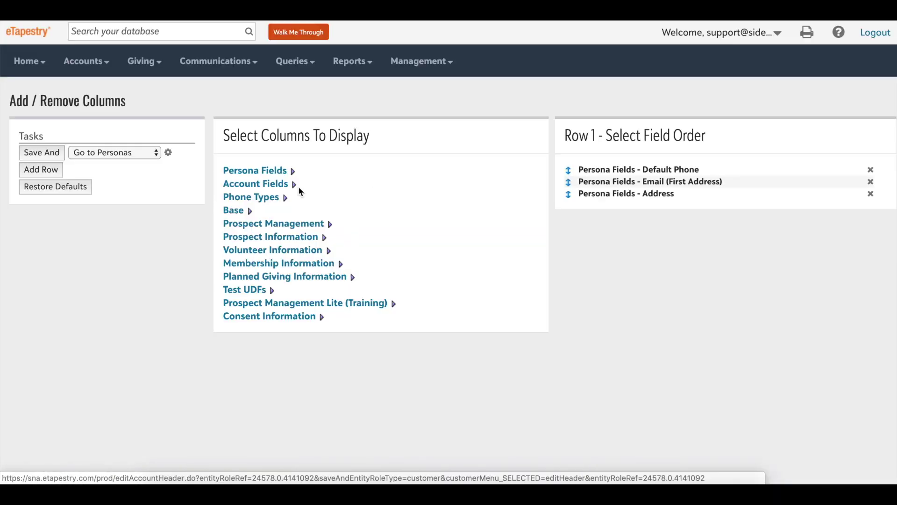
Add the Base fields Account Type, Mailing Status and Attributes to the account header.
left_click(234, 211)
left_click(235, 224)
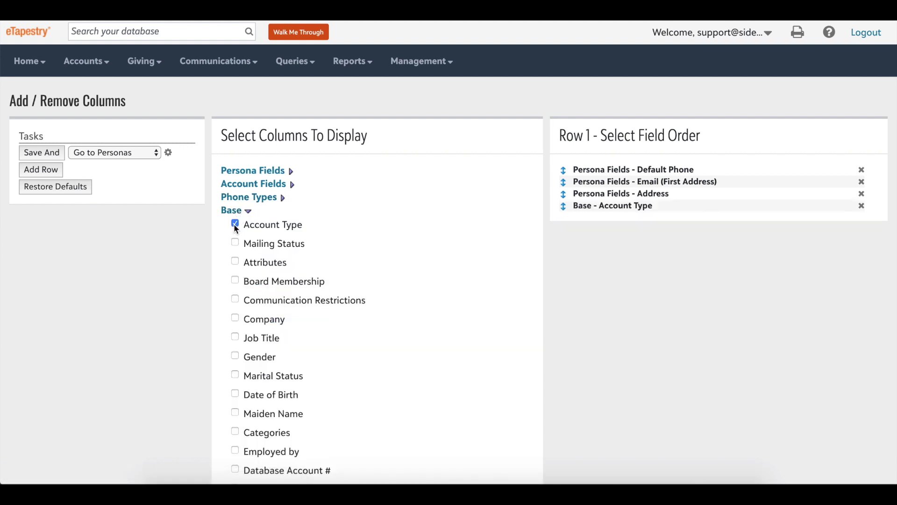
left_click(235, 242)
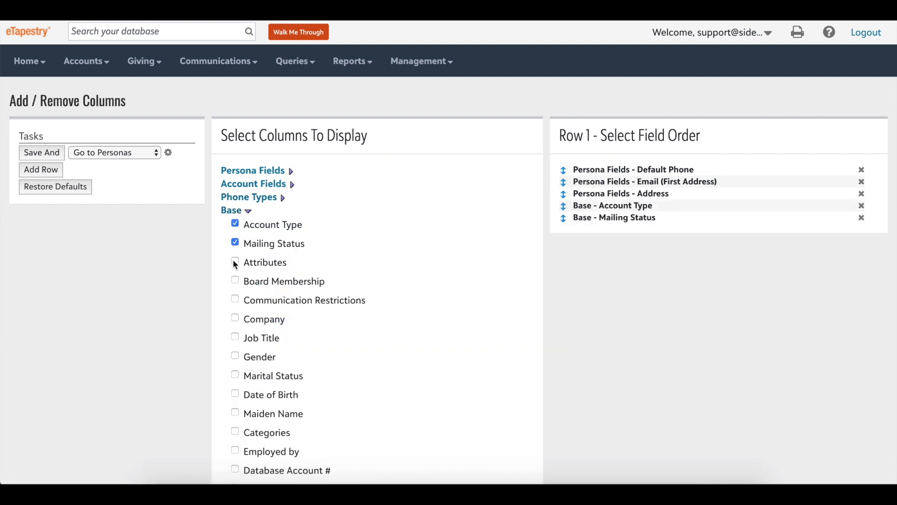
left_click(236, 263)
Arrange Account Type, Attributes and Mailing Status into Rows 2–4 and save the layout.
left_click(54, 172)
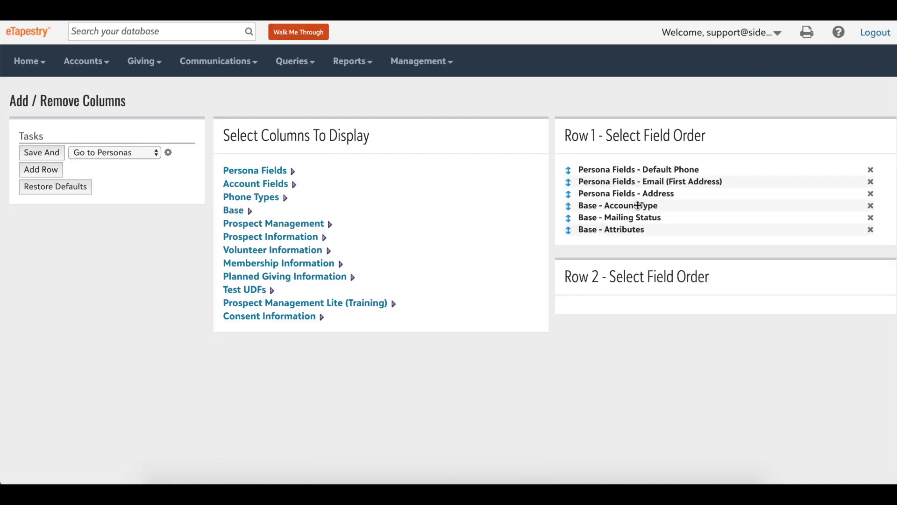
left_click_drag(638, 206, 636, 300)
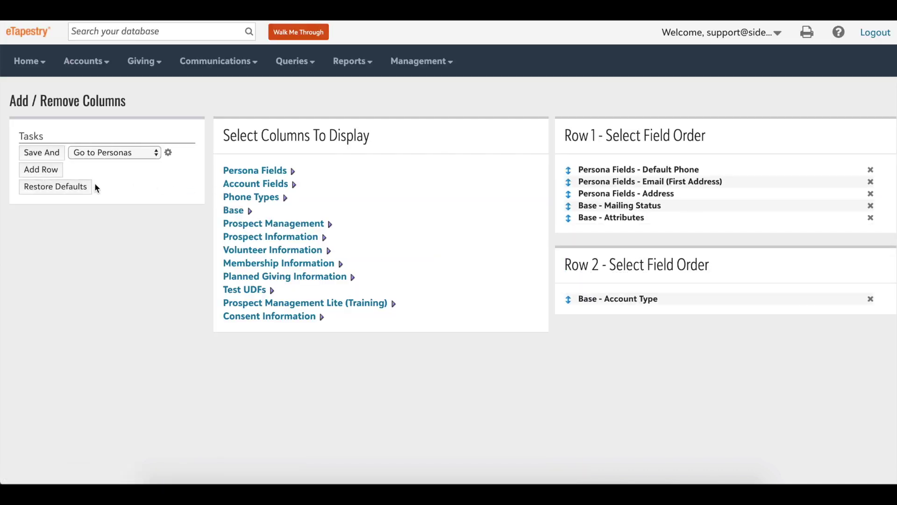
left_click(60, 180)
left_click_drag(630, 218, 625, 373)
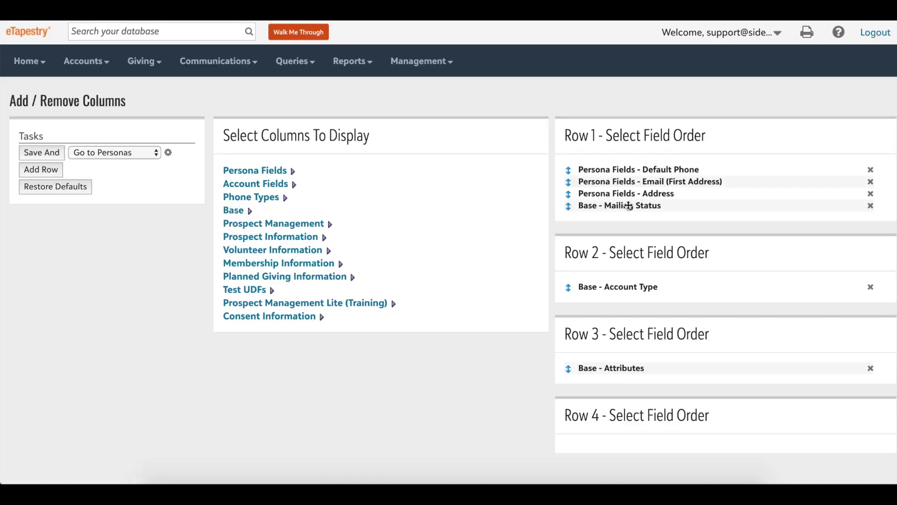
left_click_drag(629, 206, 621, 444)
left_click(48, 151)
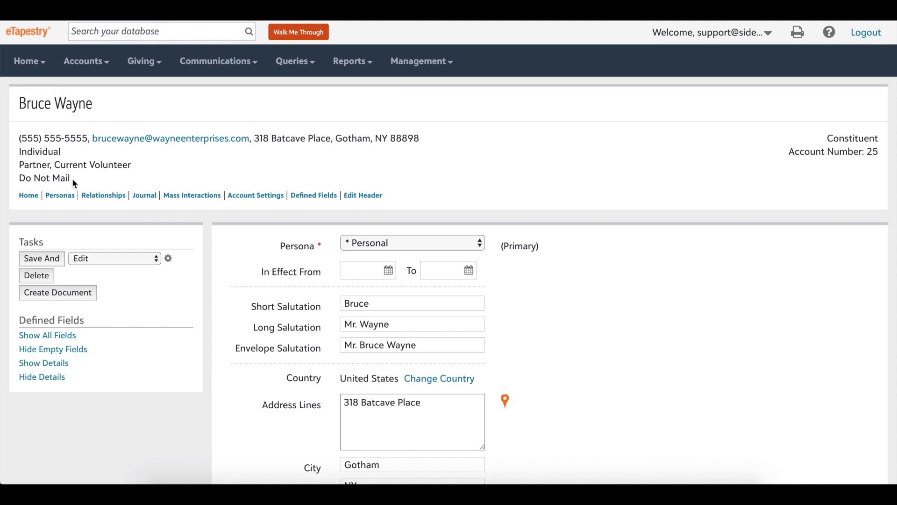
Highlight the attribute values and Do Not Mail status shown in the account header.
left_click_drag(71, 178, 22, 154)
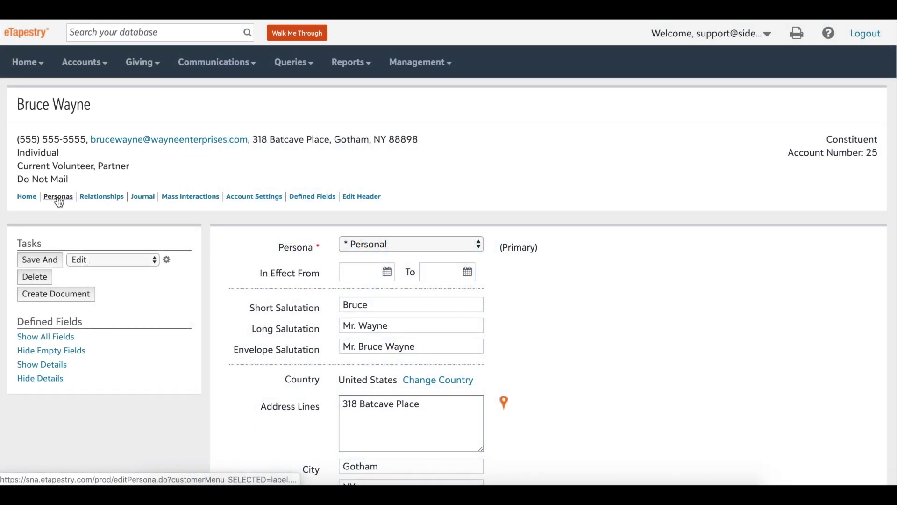
Paste the do-not-call note as an Important (Red) sticky note and save the persona.
scroll(282, 271, "down", 6)
scroll(282, 273, "down", 5)
left_click(354, 325)
type("Do not call.  Bruce is a major gift prospect and should only be contacted by a Board Member.")
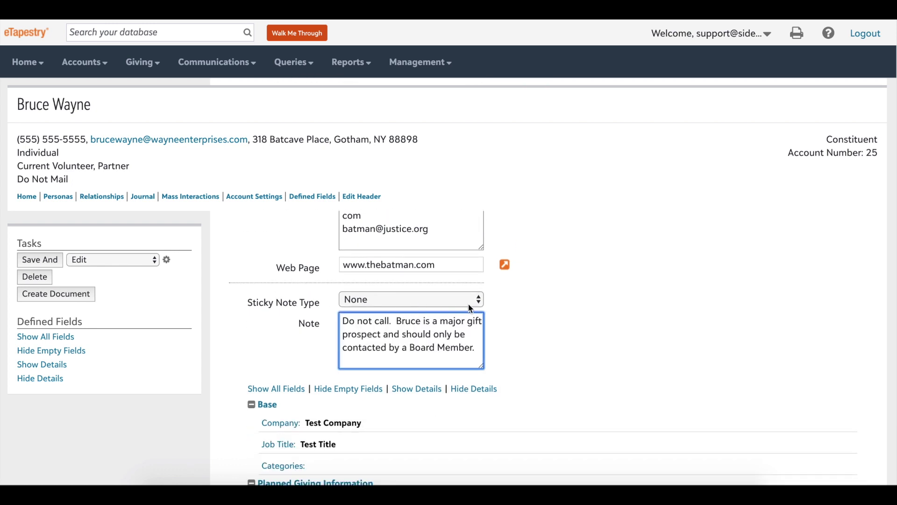
left_click(475, 299)
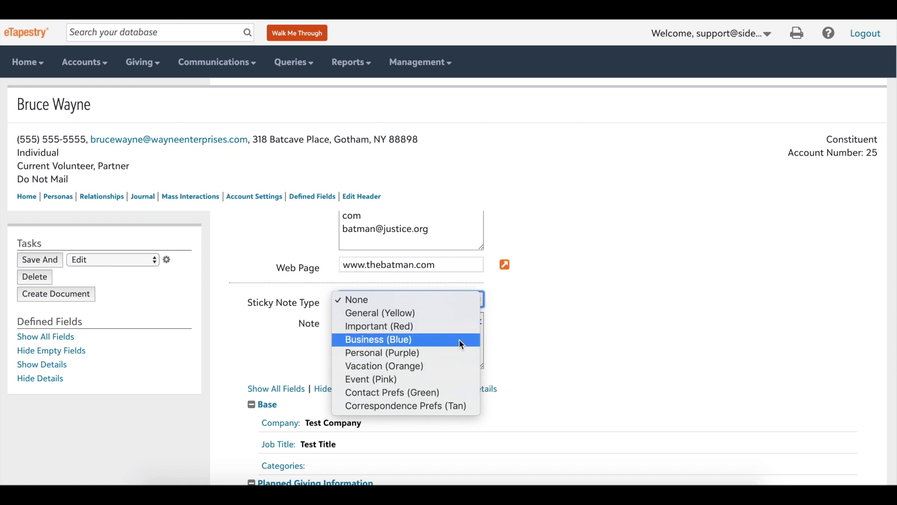
key("Escape")
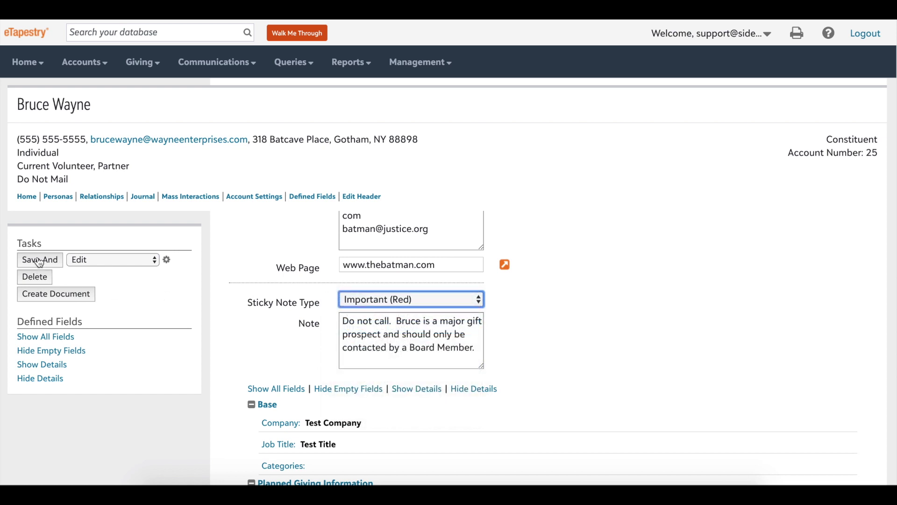
left_click(38, 260)
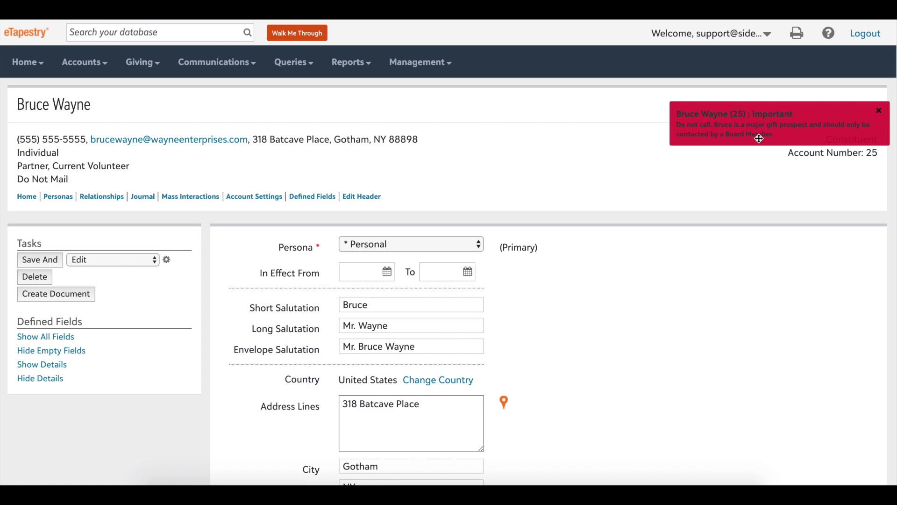
left_click_drag(759, 138, 753, 198)
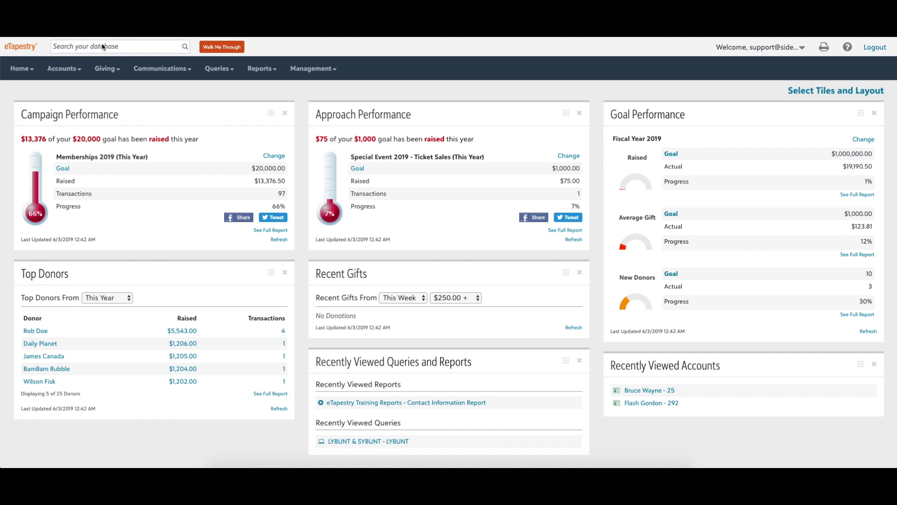
Search the constituent by first name, open their account, then go to Accounts > Find an Account.
left_click(103, 46)
type("Bruce")
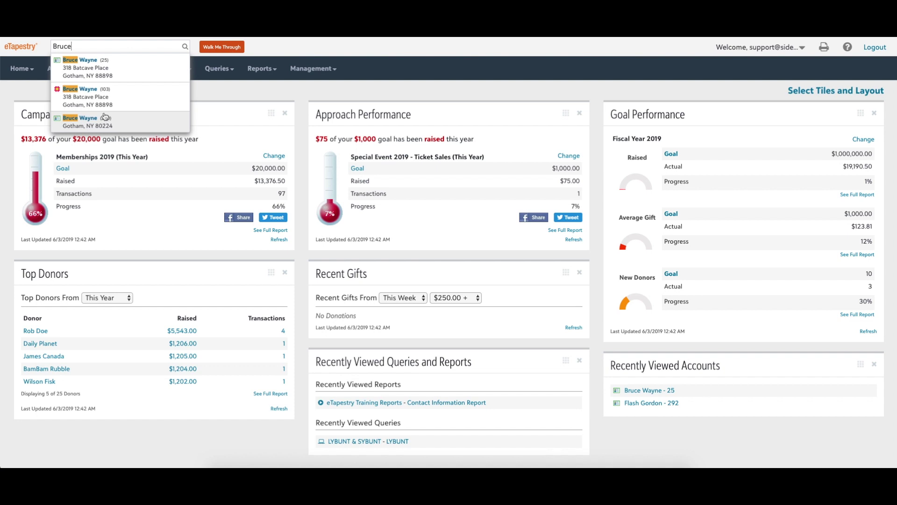
left_click(92, 64)
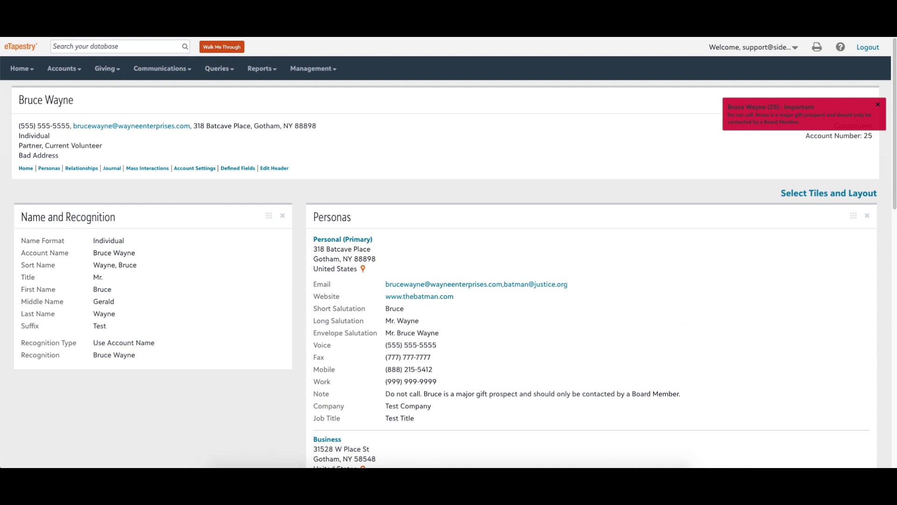
left_click(75, 69)
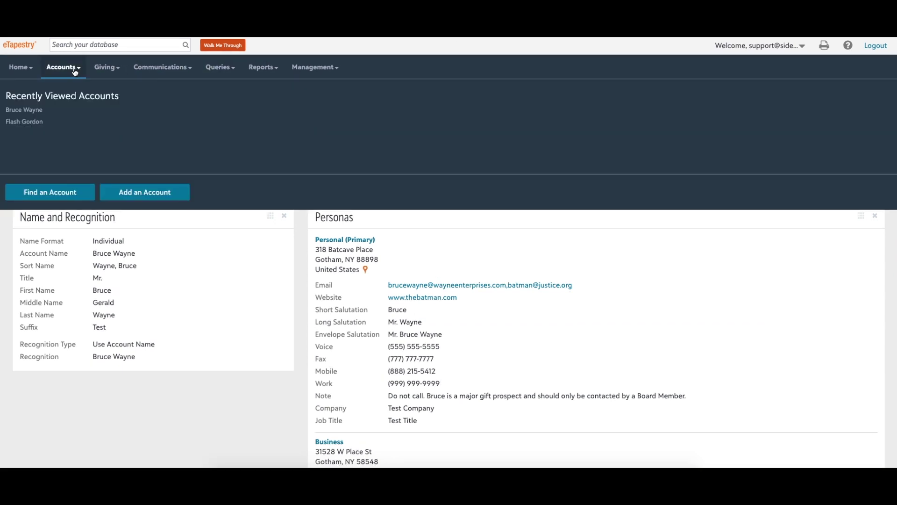
left_click(80, 198)
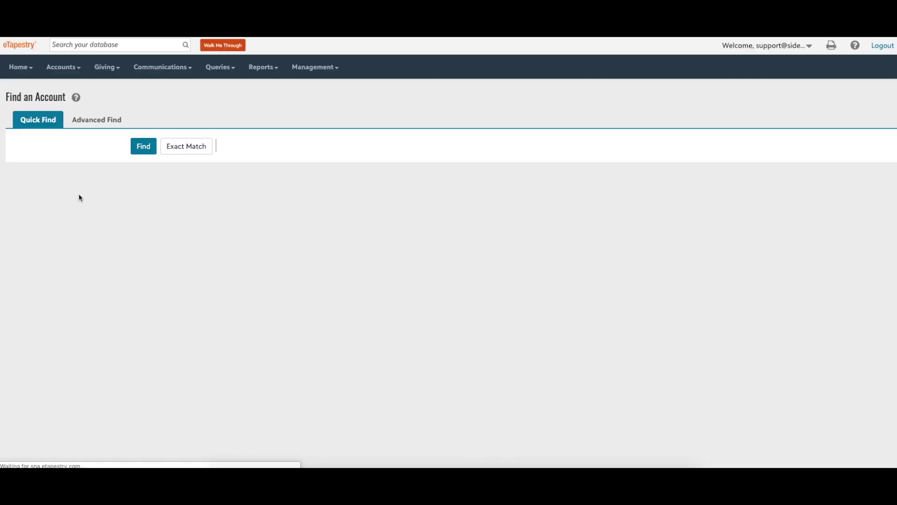
Run a W* wildcard quick find and open the company account from the results.
left_click(75, 145)
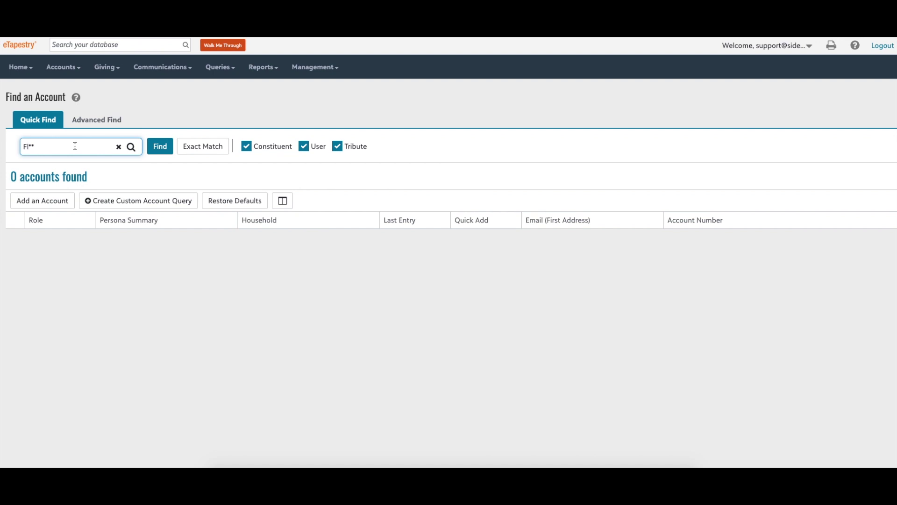
key("BackSpace")
key("BackSpace")
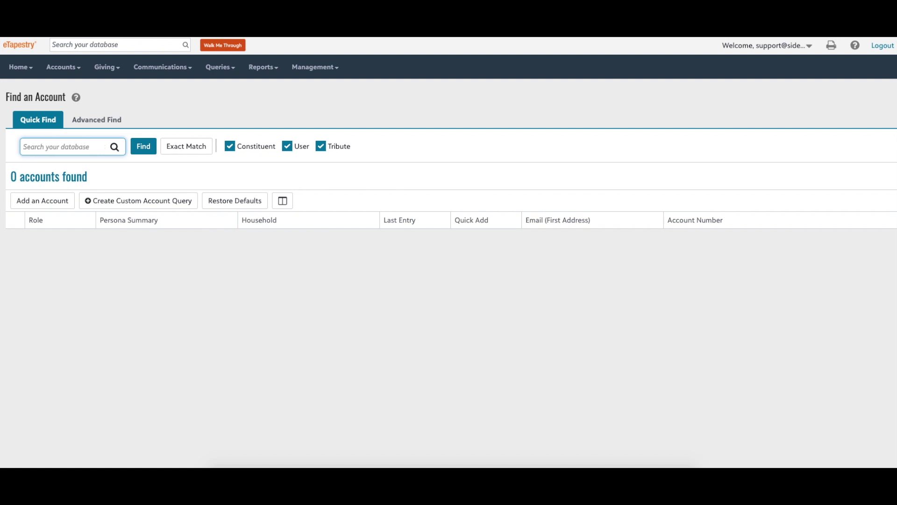
type("W")
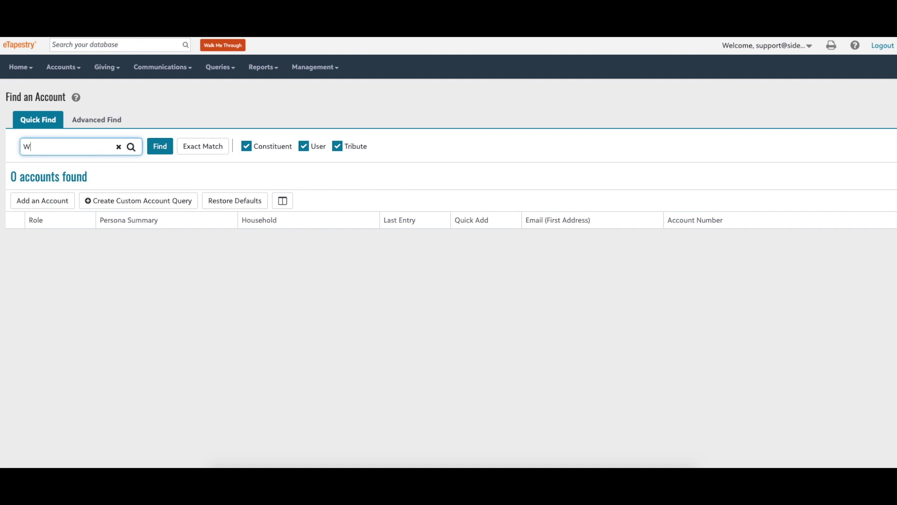
type("*")
key("ctrl+a")
key("Return")
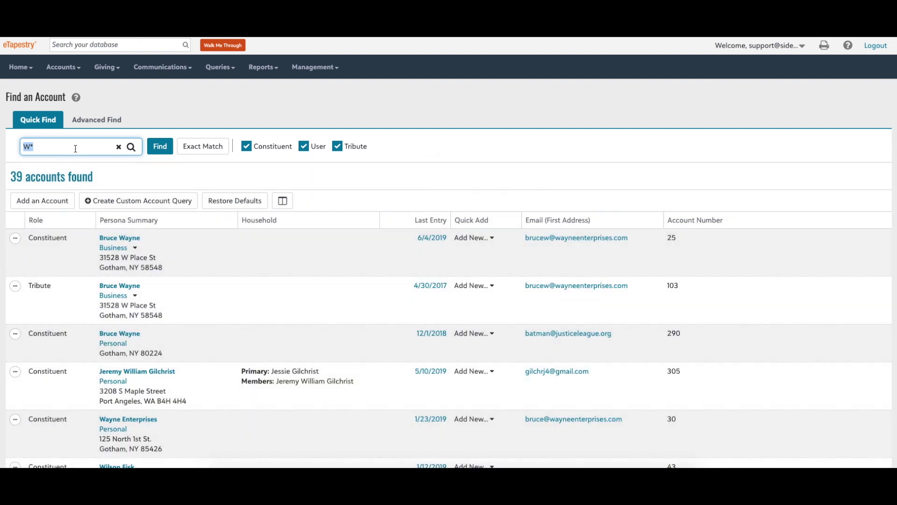
scroll(196, 214, "down", 1)
scroll(196, 215, "down", 1)
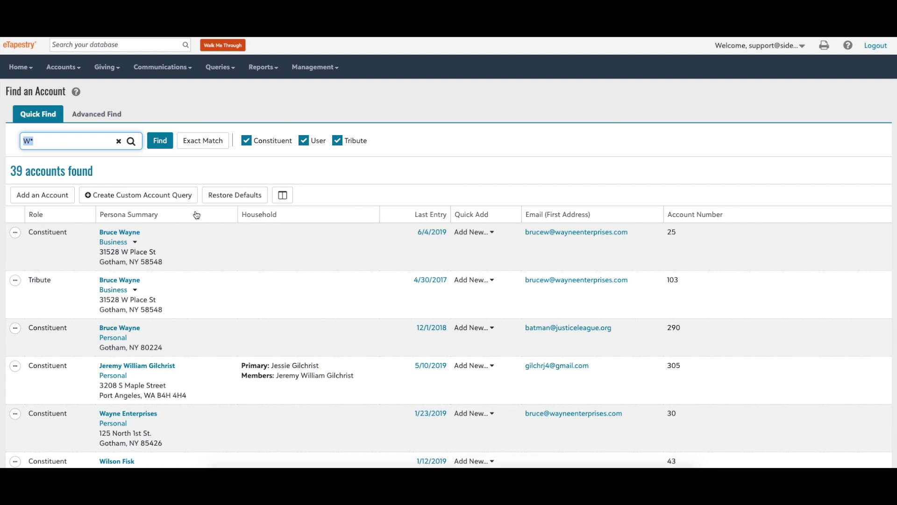
left_click(146, 418)
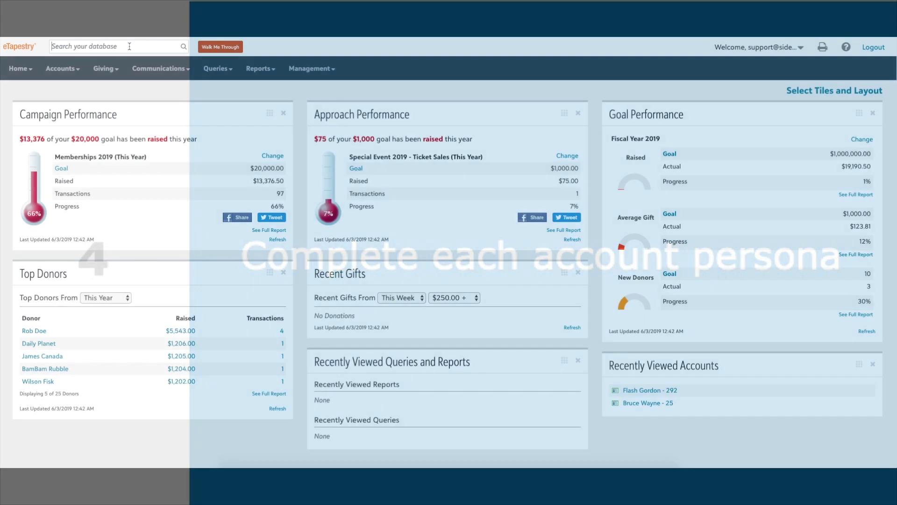
Type the constituent's first name into the Search your database box.
type("Flash")
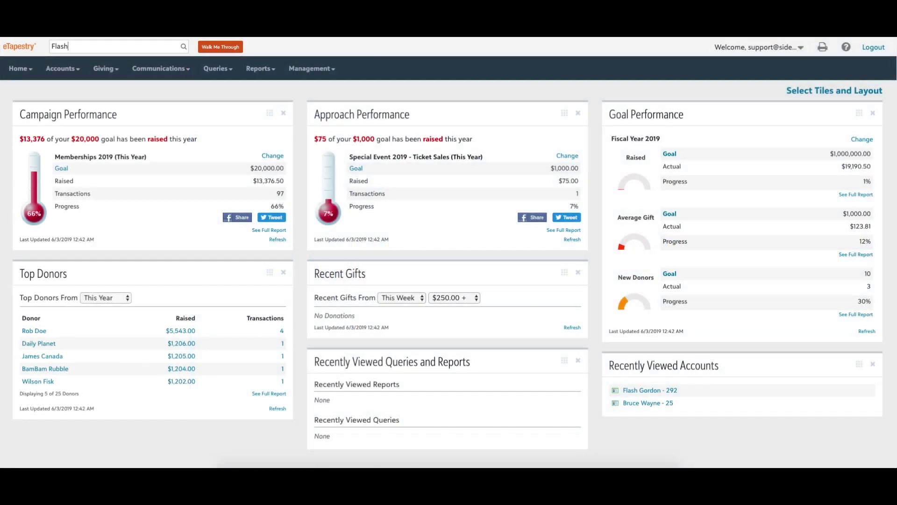
Open the constituent's persona and enter their street address and voice phone number.
left_click(125, 67)
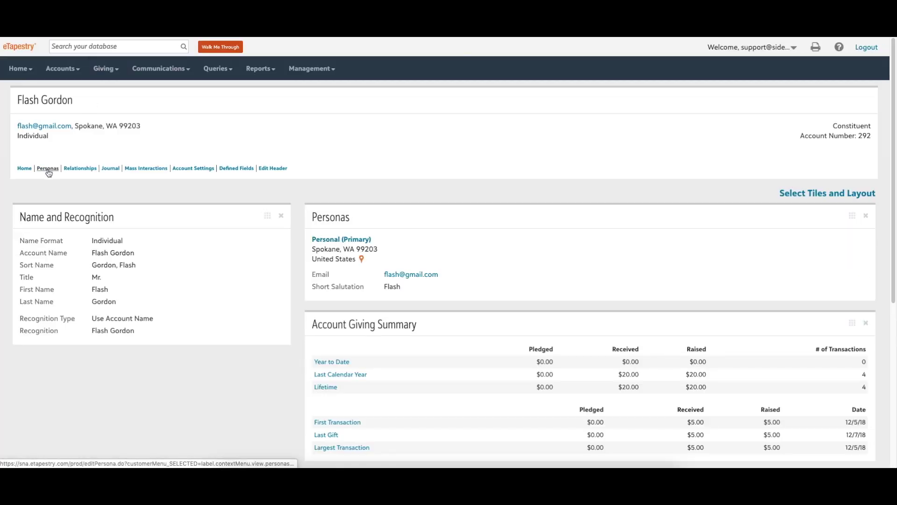
left_click(48, 169)
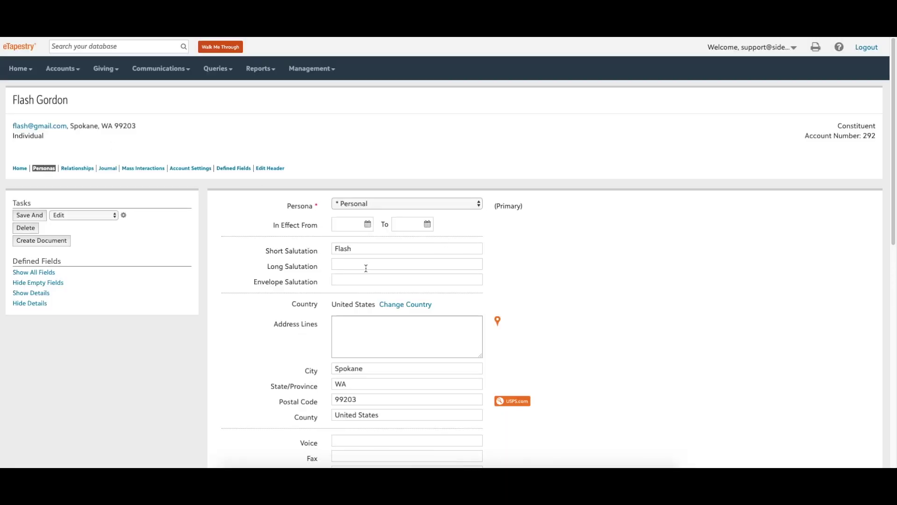
left_click(345, 321)
type("123")
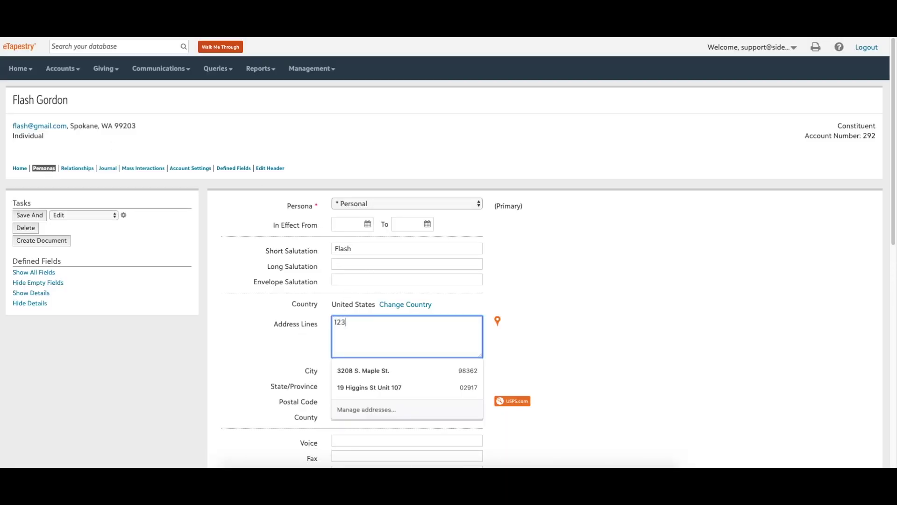
type(" Main St.")
key("Tab")
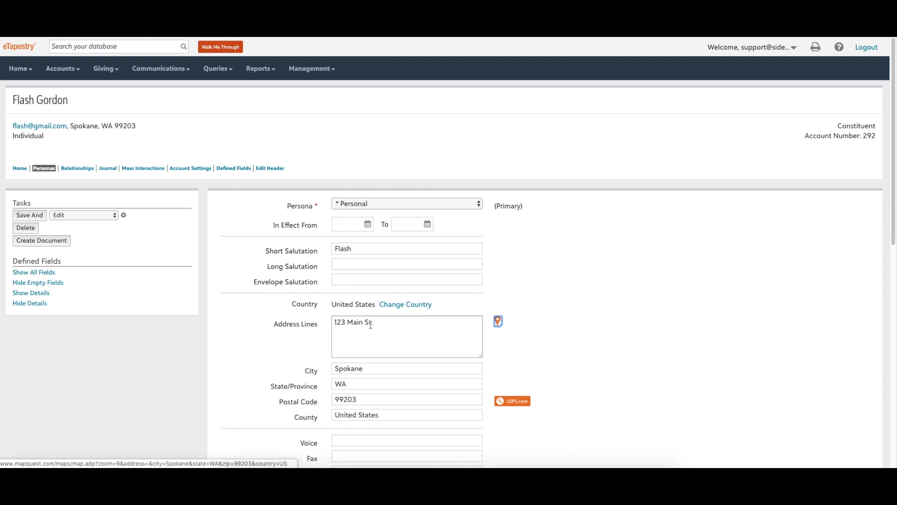
scroll(387, 345, "down", 2)
left_click(369, 350)
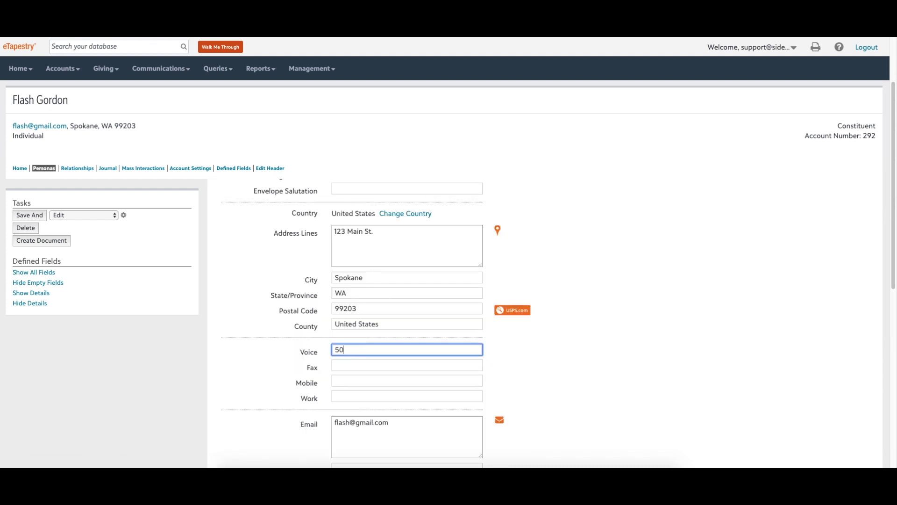
Add a second email address plus long and envelope salutations, then save the persona.
left_click(403, 428)
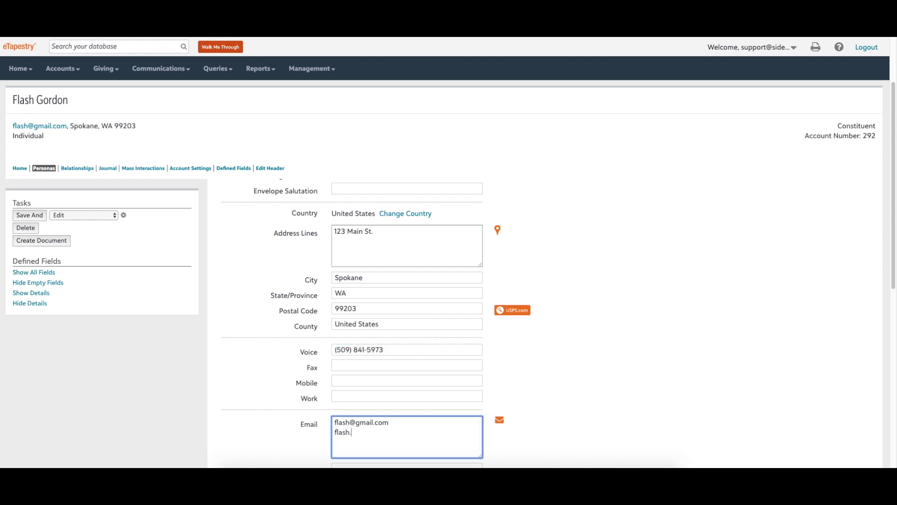
scroll(446, 411, "down", 5)
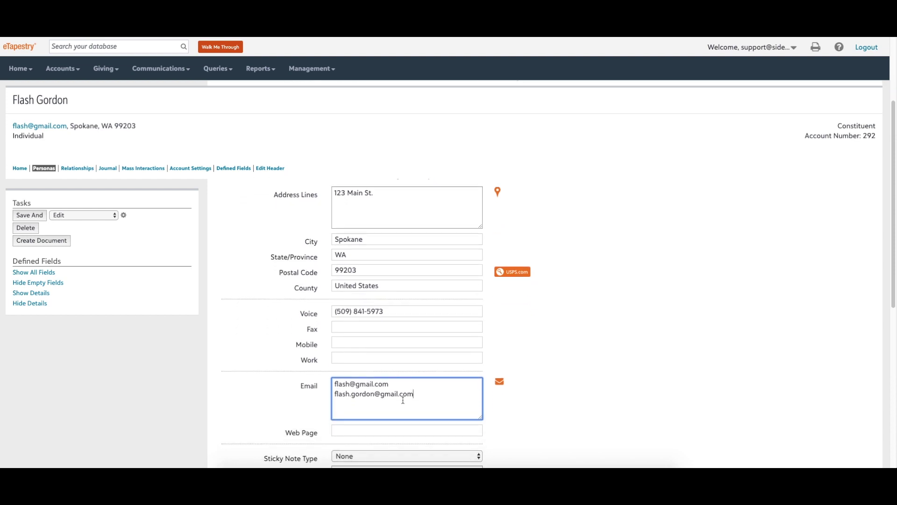
scroll(387, 396, "up", 5)
scroll(387, 398, "up", 3)
left_click(351, 265)
type("Mr. Gordon")
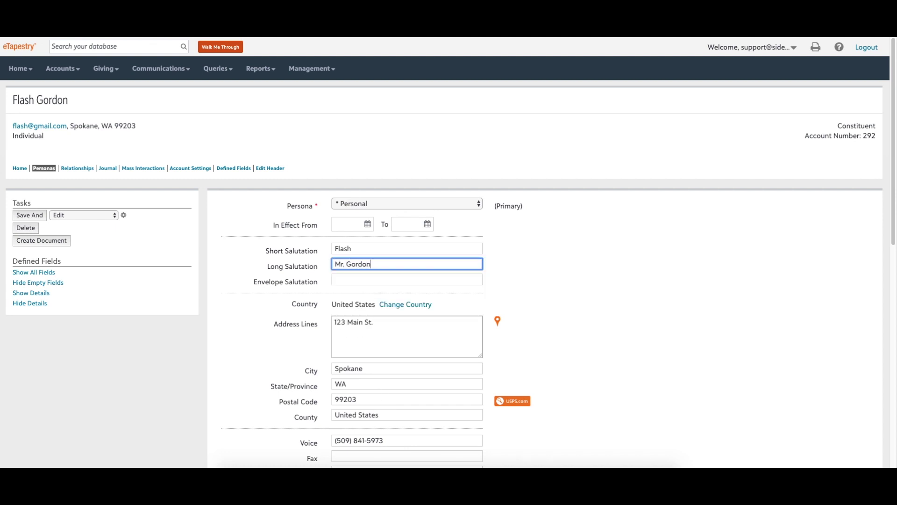
left_click(355, 279)
type("Mr. Flash Gordon")
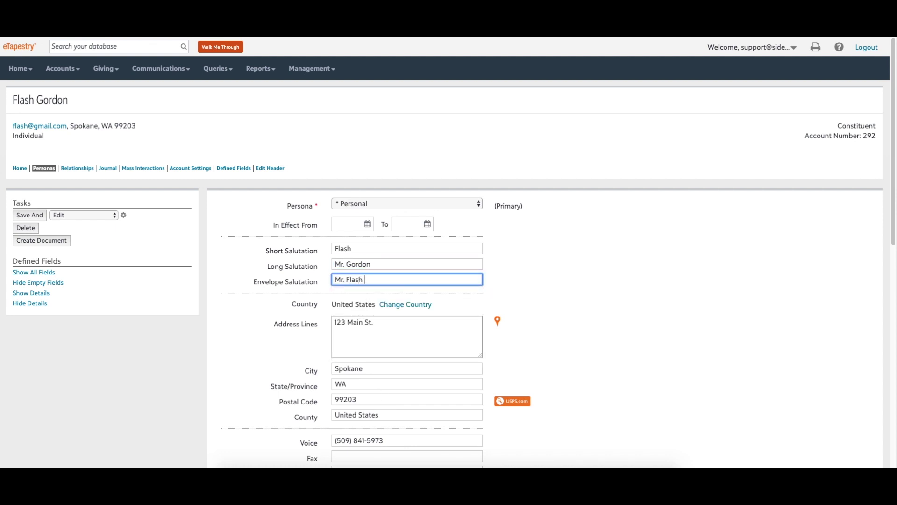
left_click(36, 215)
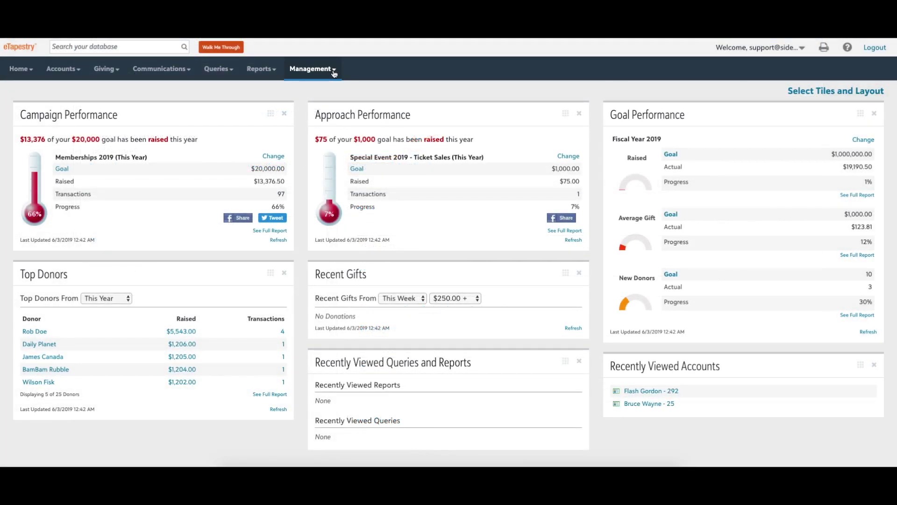
left_click(334, 73)
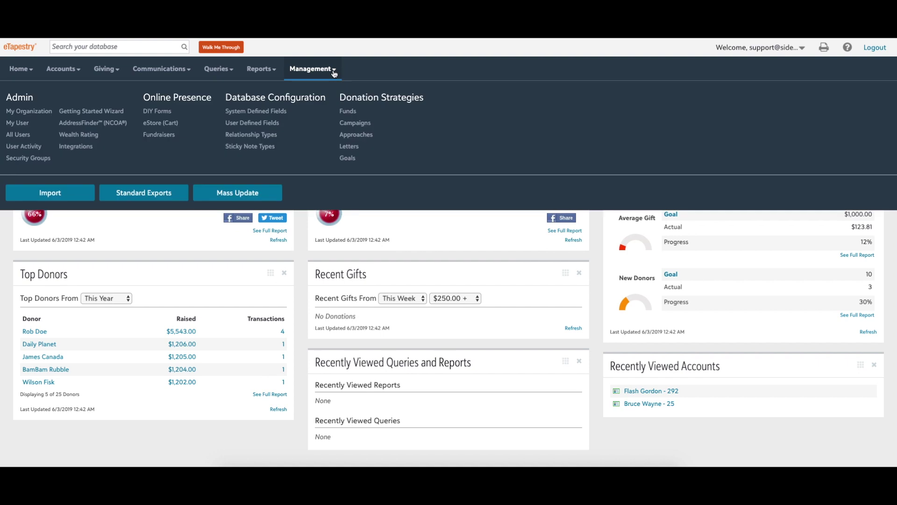
left_click(271, 124)
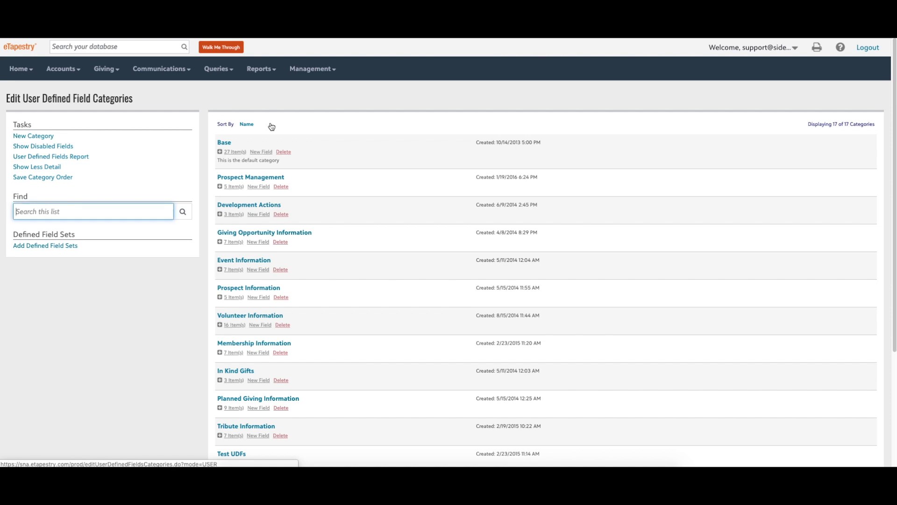
left_click(229, 150)
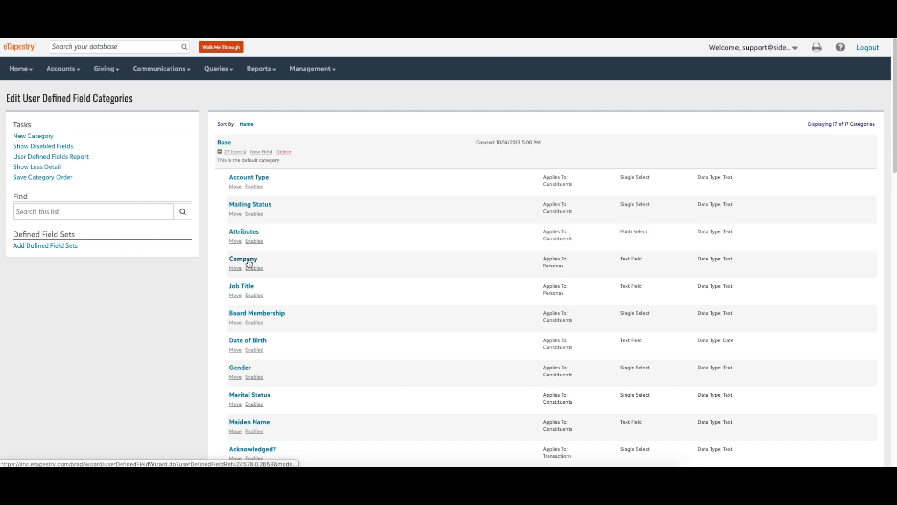
scroll(252, 309, "down", 1)
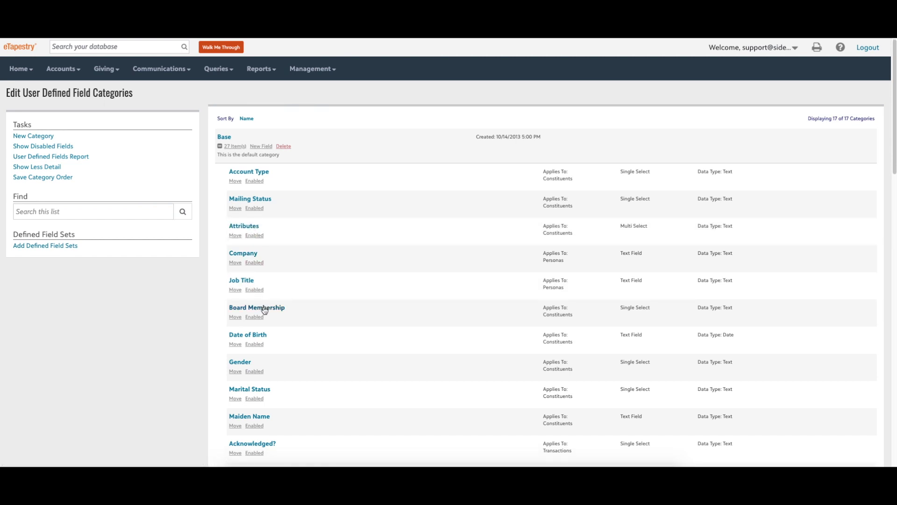
scroll(262, 308, "up", 1)
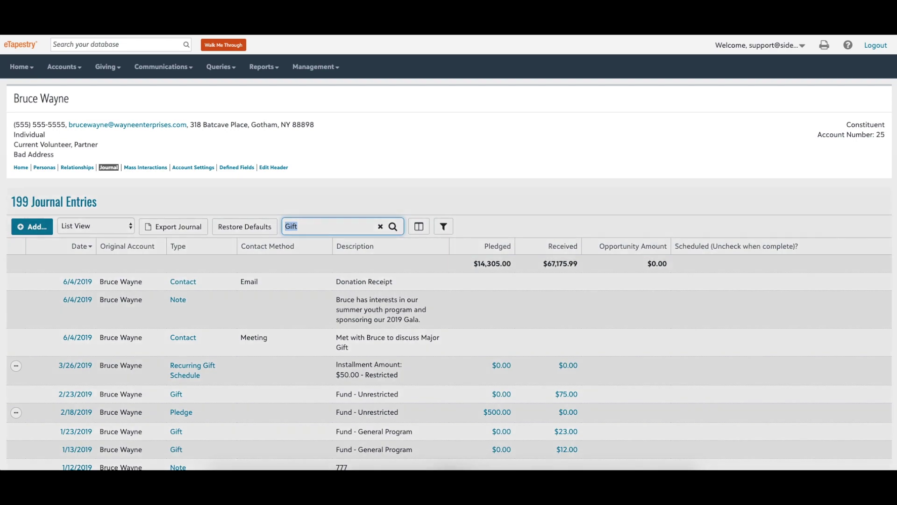
Filter the constituent's journal to Gift and Recurring Gift transactions, leaving 123 entries.
key("Return")
left_click(448, 227)
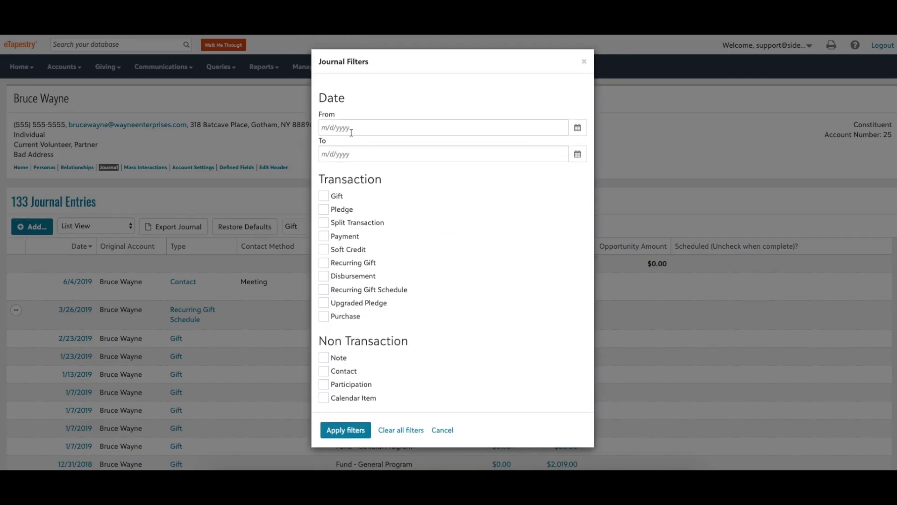
left_click(324, 197)
left_click(324, 263)
left_click(346, 430)
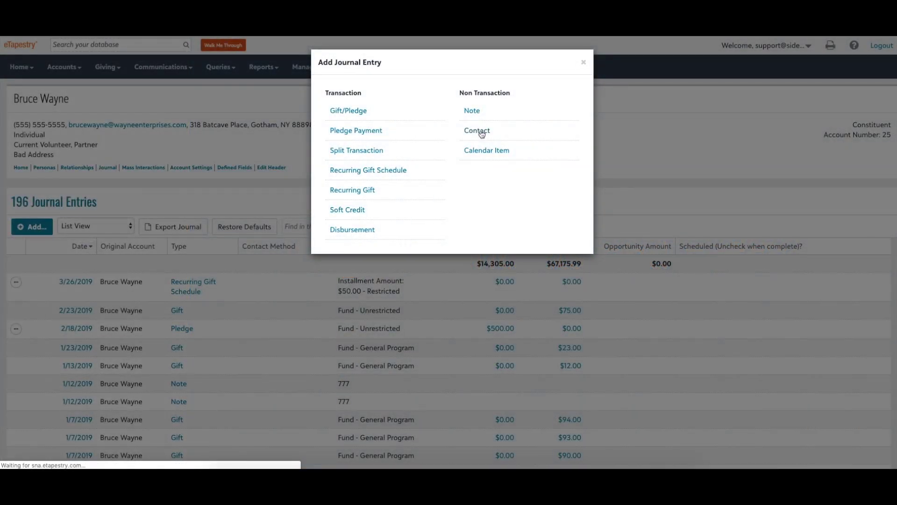
Log a Meeting contact about discussing a major gift, noting coffee to discuss a $10,000 year-end gift.
left_click(480, 129)
key("Tab")
type("Met with Bruce to discuss")
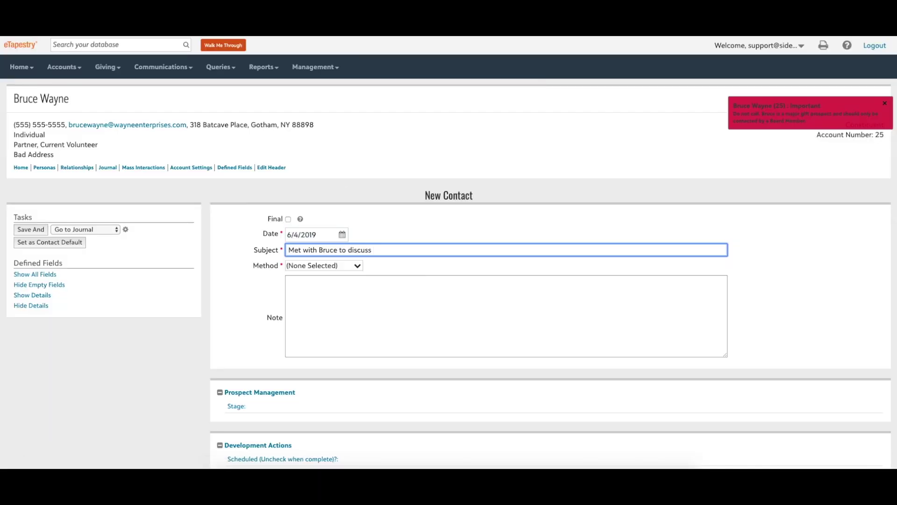
type(" Major Gift")
key("Tab")
left_click(341, 266)
left_click(341, 332)
left_click(353, 309)
type("Coff")
key("BackSpace")
key("BackSpace")
key("BackSpace")
type("offee with Bruce to discuss gif")
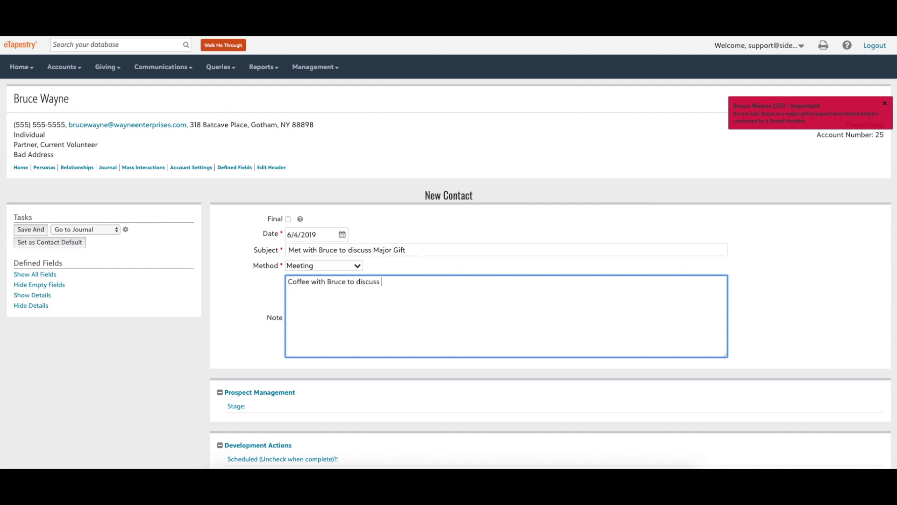
type("t of $10,000 by end of year.")
left_click(35, 230)
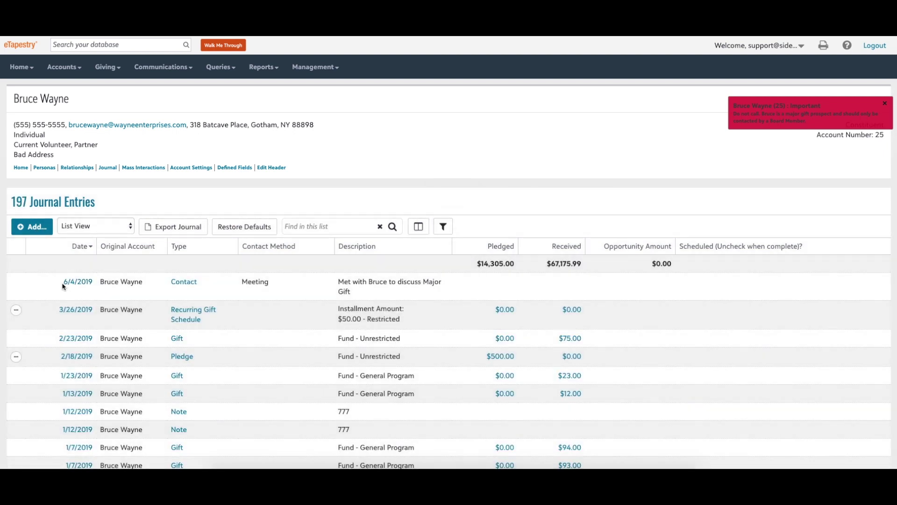
left_click_drag(63, 282, 351, 293)
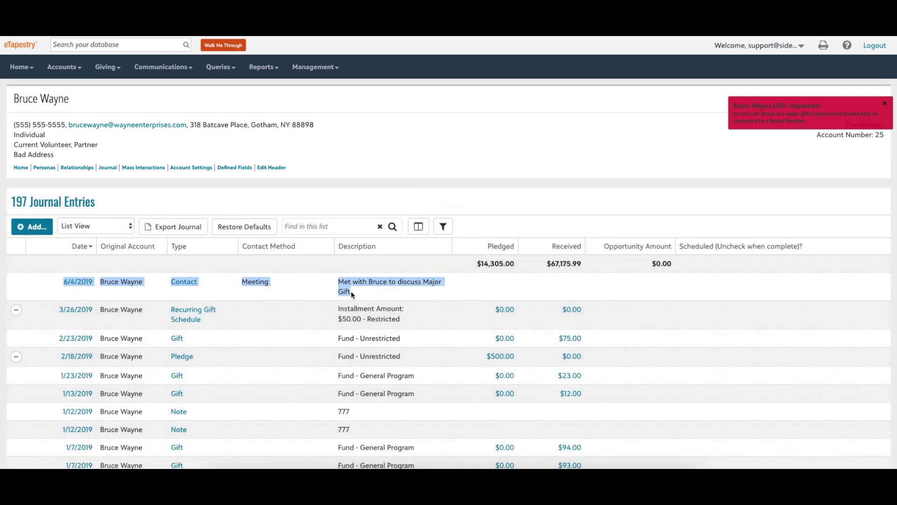
Add a Prospect Research note on interest in the summer youth program and sponsoring the 2019 Gala.
left_click(33, 227)
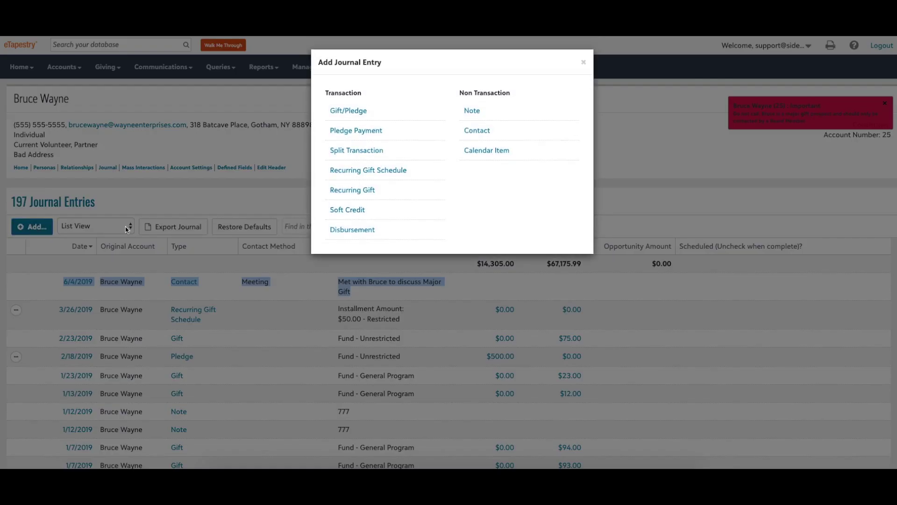
left_click(472, 112)
left_click(325, 249)
type("Bruce has interests")
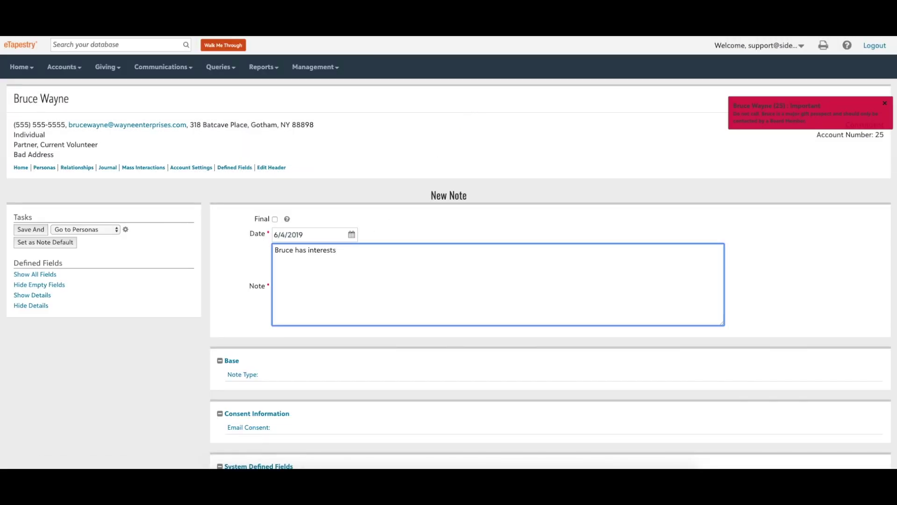
type(" in our summer youth program and sponsor")
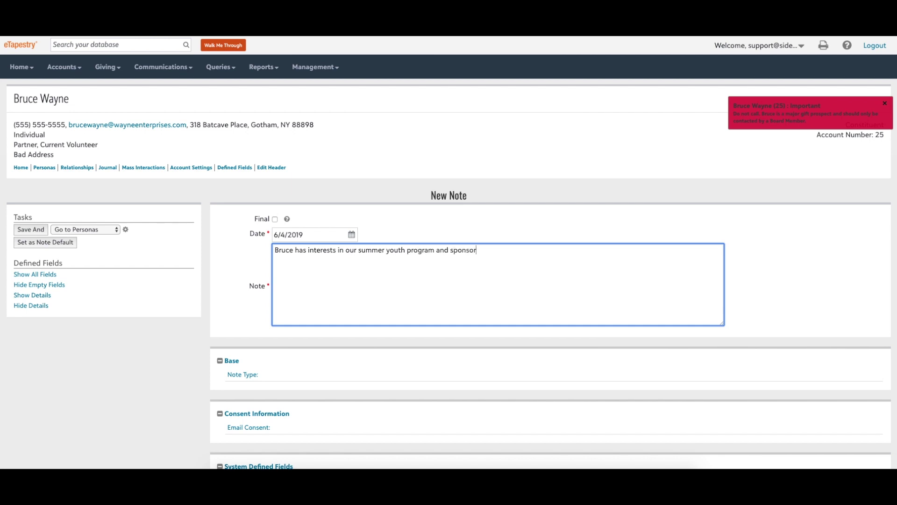
type("ing our 2019 Gala.")
left_click(239, 377)
left_click(239, 379)
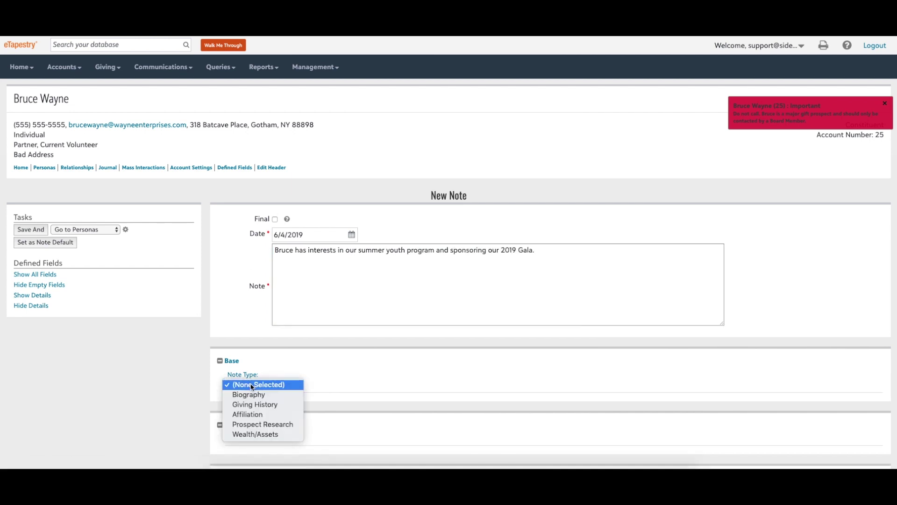
left_click(262, 424)
left_click(77, 230)
left_click(72, 255)
left_click(36, 229)
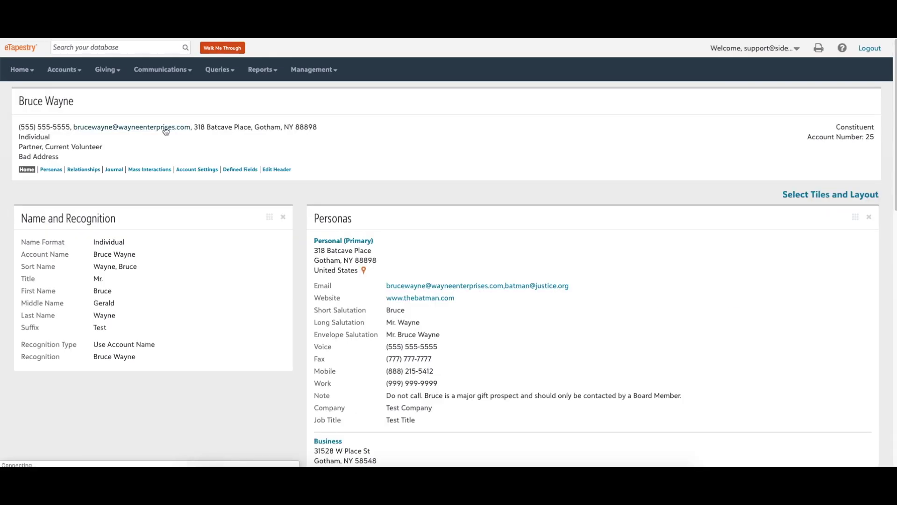
Start an email from the Receipts - Basic Receipt template with subject 'Donation Receipt'.
left_click(165, 131)
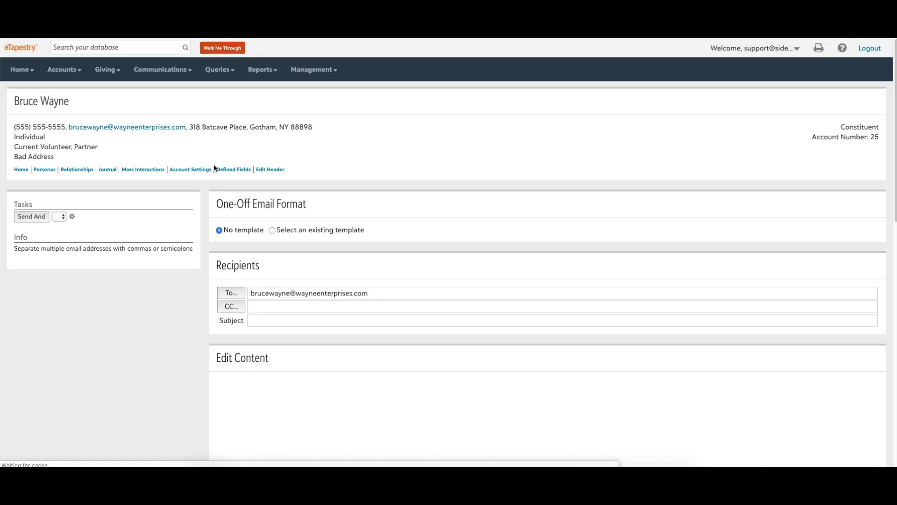
left_click(273, 233)
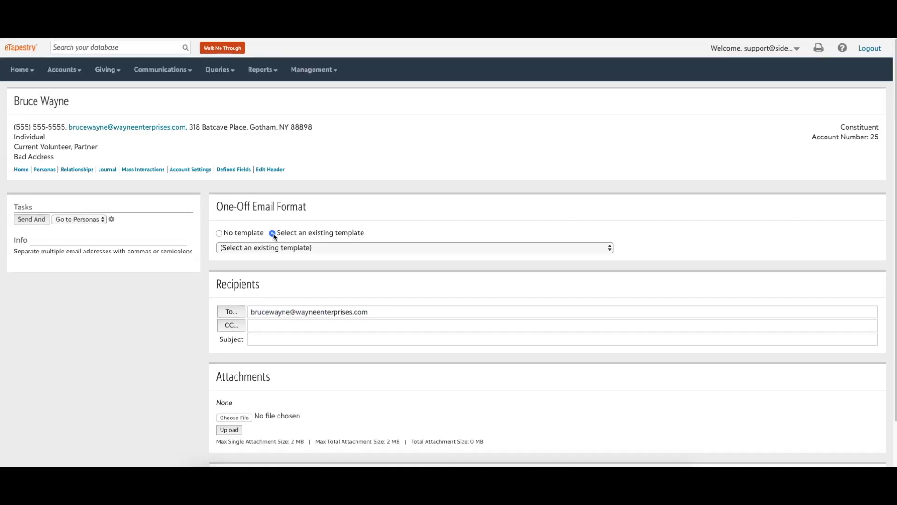
left_click(306, 248)
left_click(300, 288)
left_click(280, 339)
type("Donation Receipt")
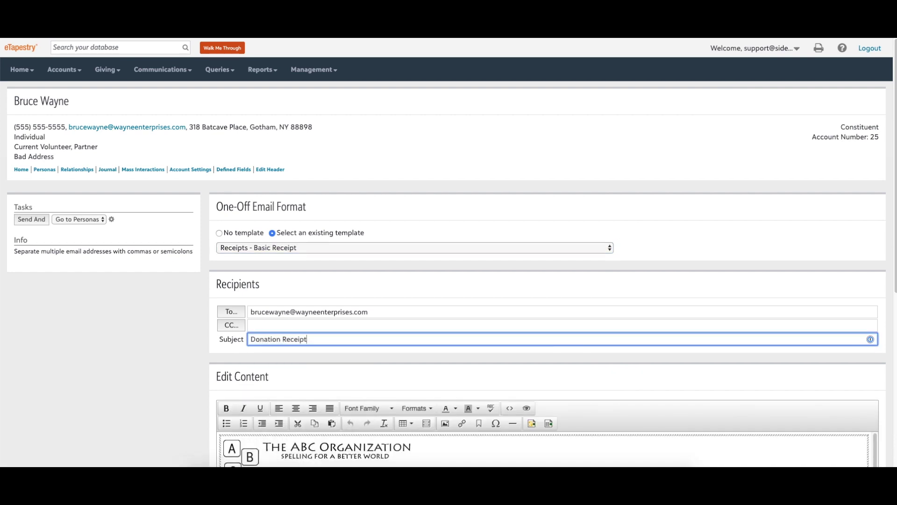
Fill in the receipt's donation amount of $1,000 and goods value of $100.
scroll(380, 382, "down", 5)
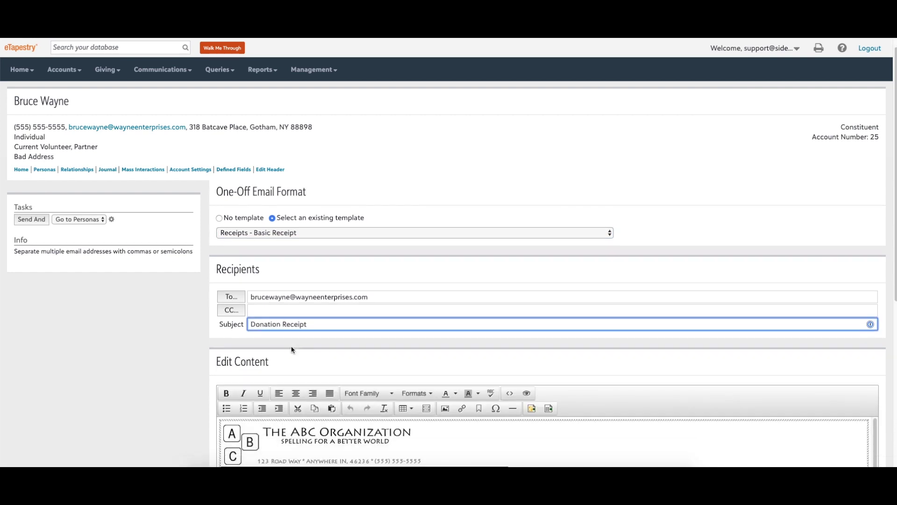
scroll(379, 381, "down", 4)
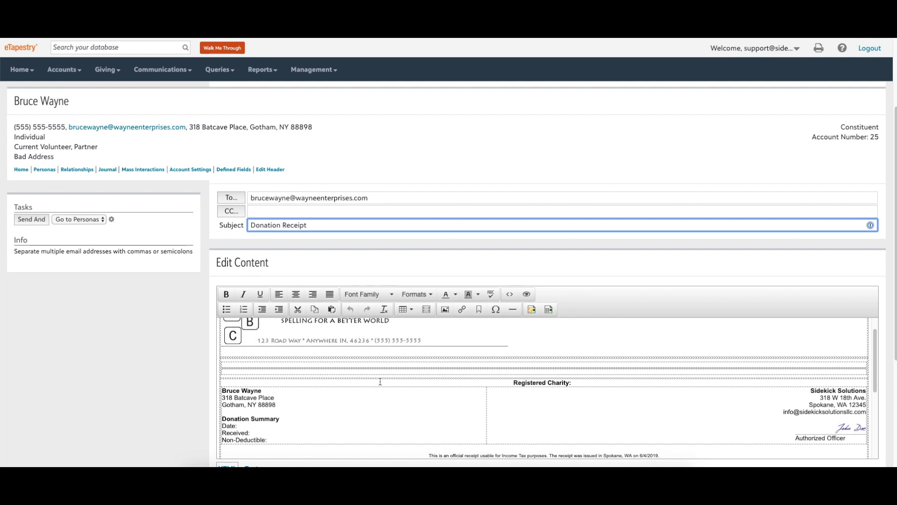
scroll(389, 381, "down", 5)
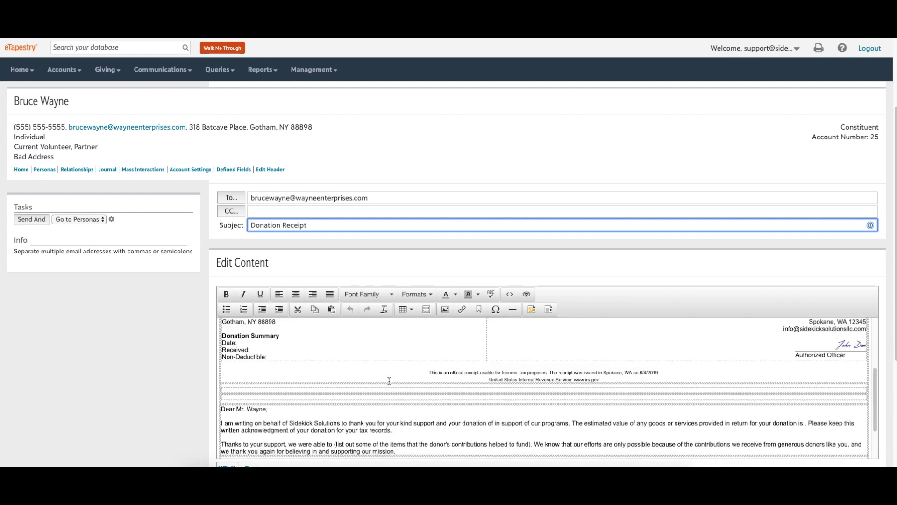
left_click(495, 401)
type("$1,000")
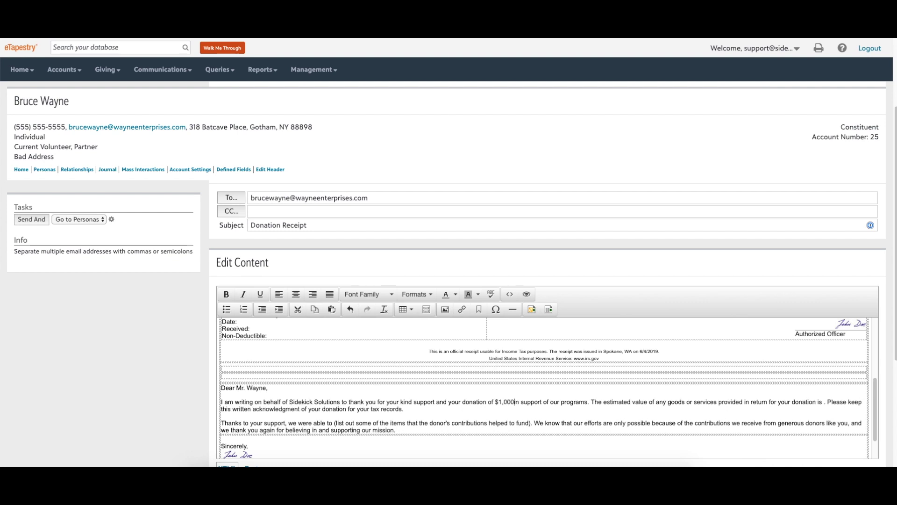
left_click(826, 402)
type("$100")
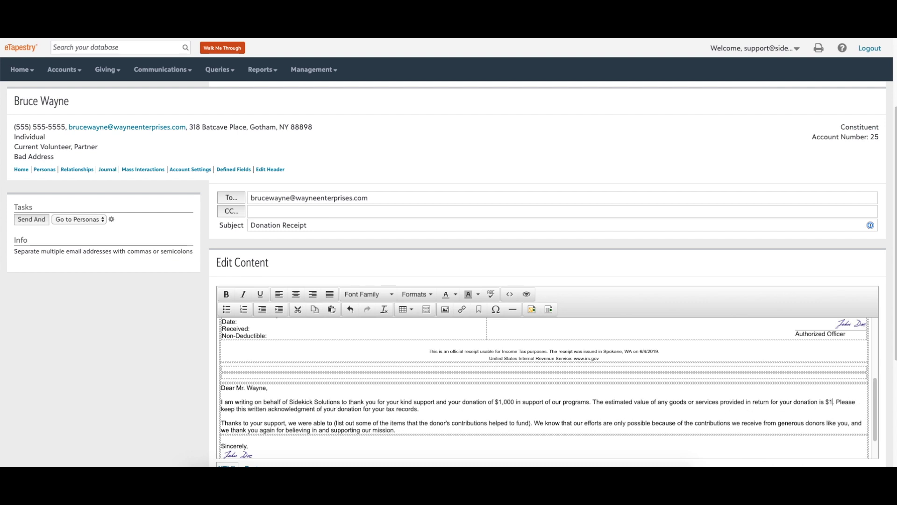
Send the receipt, logging it as a journal contact and returning to the journal.
scroll(597, 397, "down", 1)
scroll(597, 397, "down", 2)
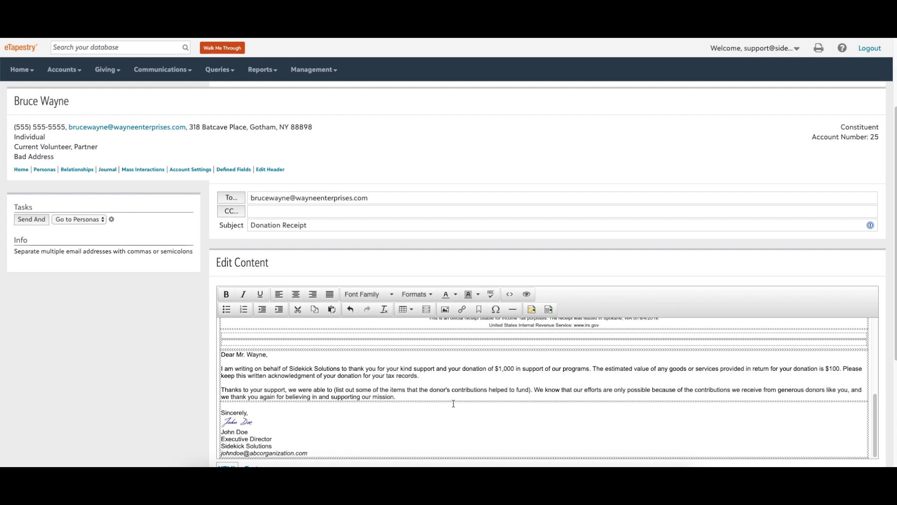
scroll(453, 404, "down", 8)
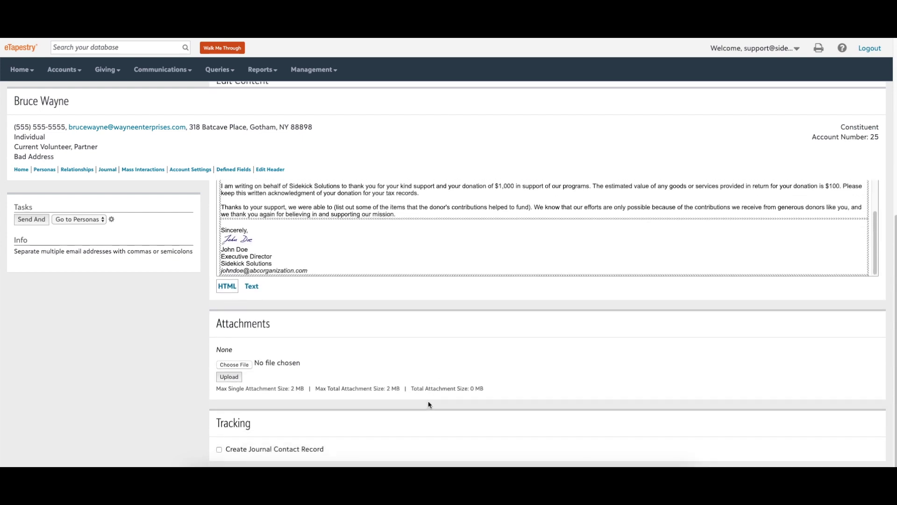
left_click(219, 449)
scroll(384, 422, "down", 5)
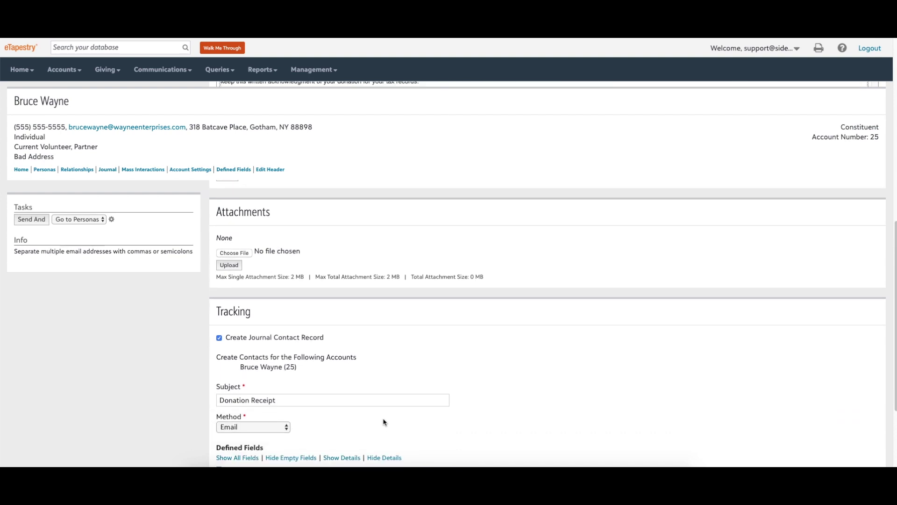
scroll(384, 422, "down", 5)
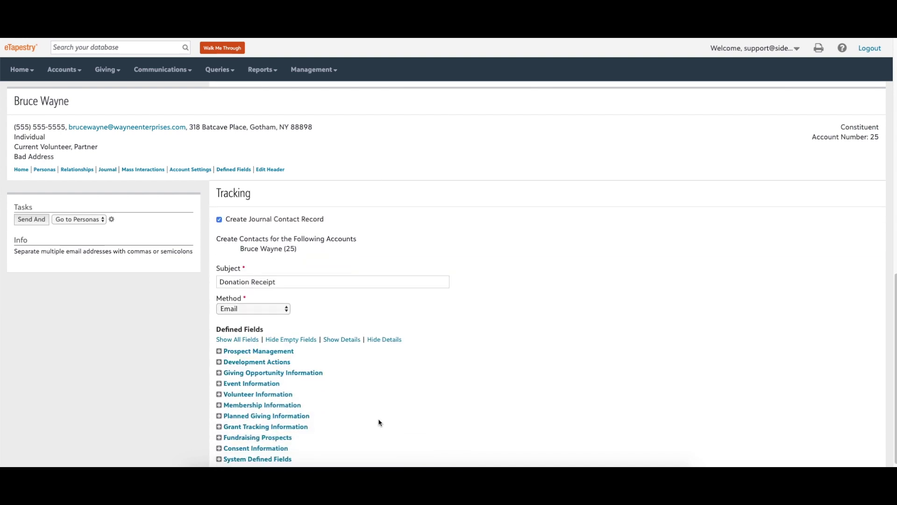
left_click(82, 220)
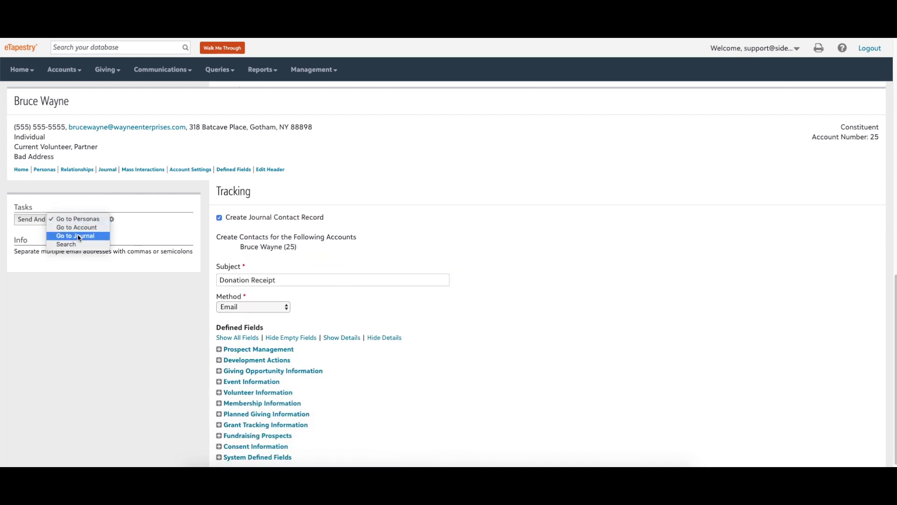
left_click(80, 236)
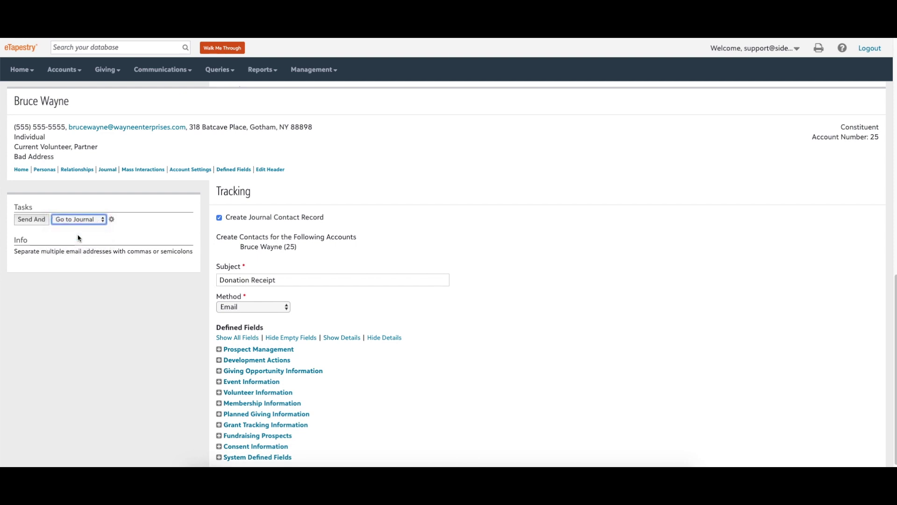
left_click(45, 224)
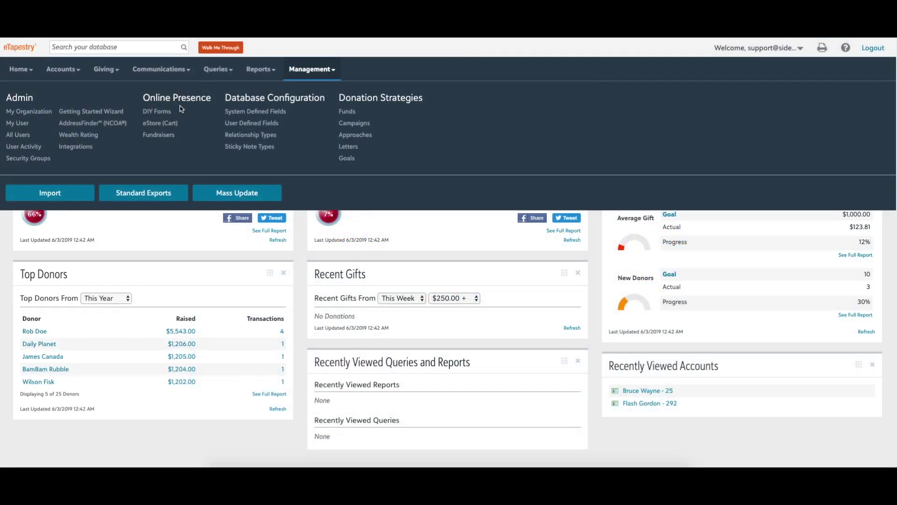
Create an Embeddable-style Online Giving Page and review its settings down to Fund, Campaign and Approach.
left_click(164, 117)
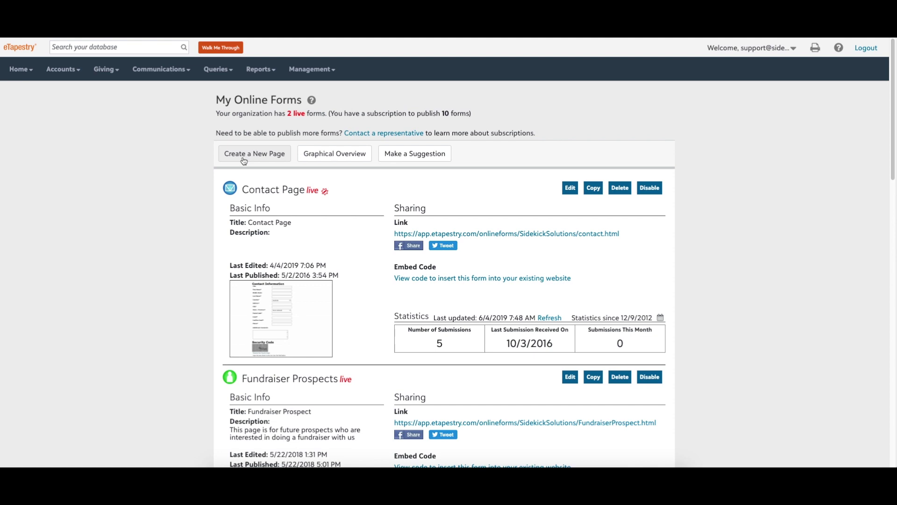
left_click(244, 160)
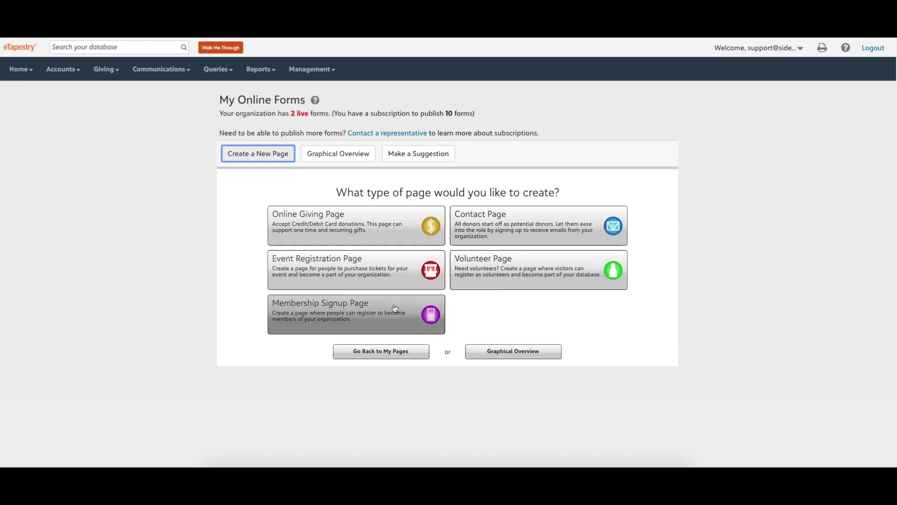
left_click(373, 235)
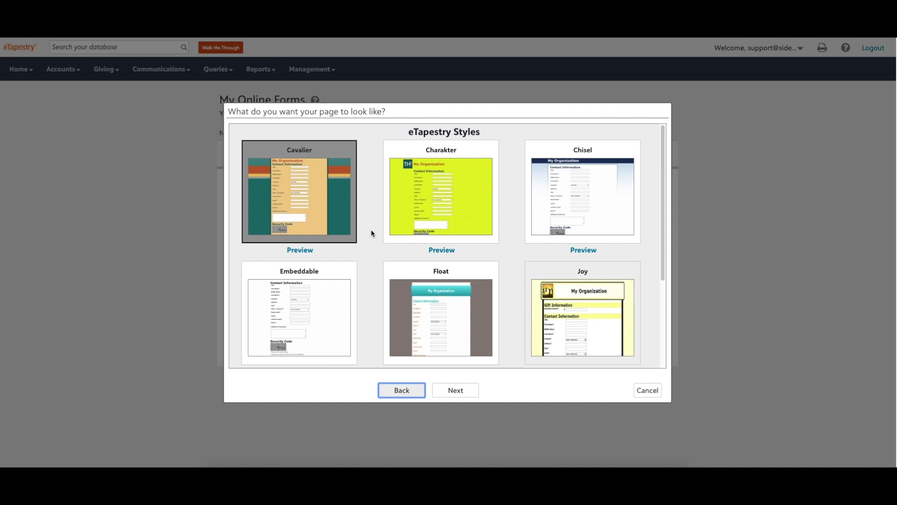
scroll(374, 234, "down", 1)
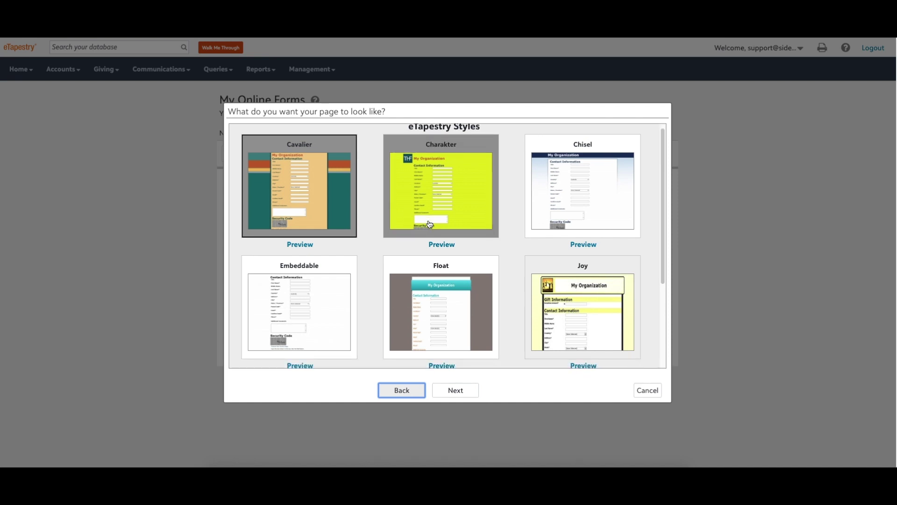
left_click(348, 271)
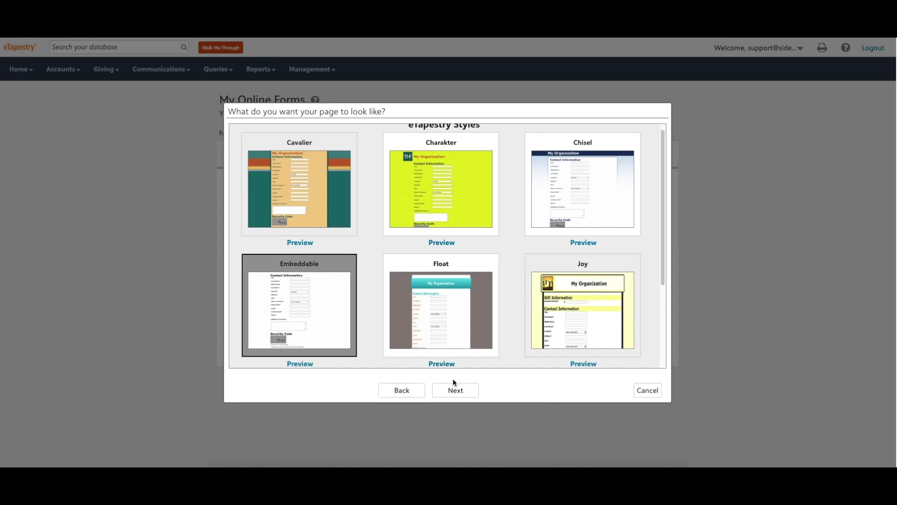
left_click(456, 387)
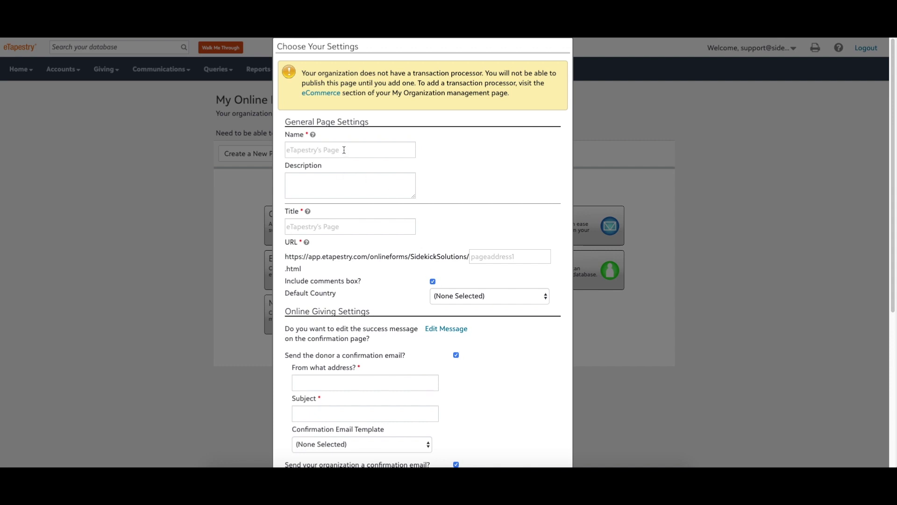
scroll(368, 180, "down", 1)
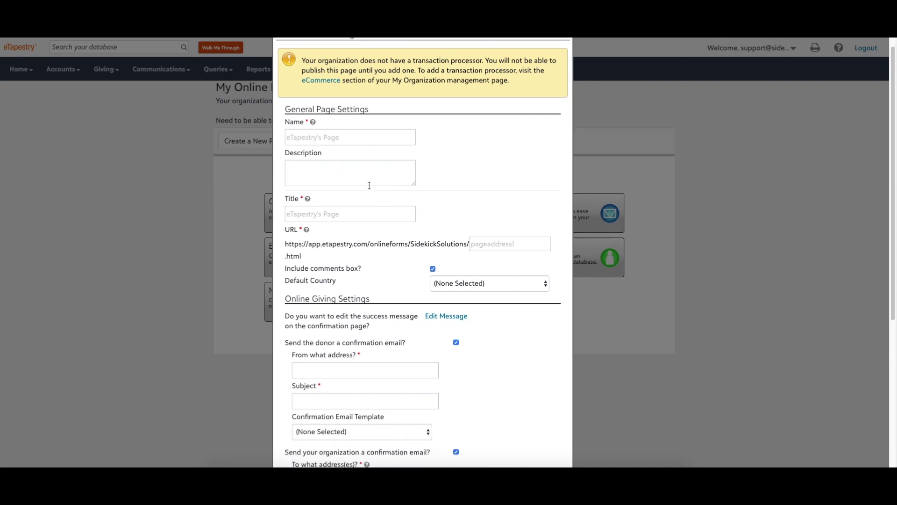
scroll(390, 220, "down", 4)
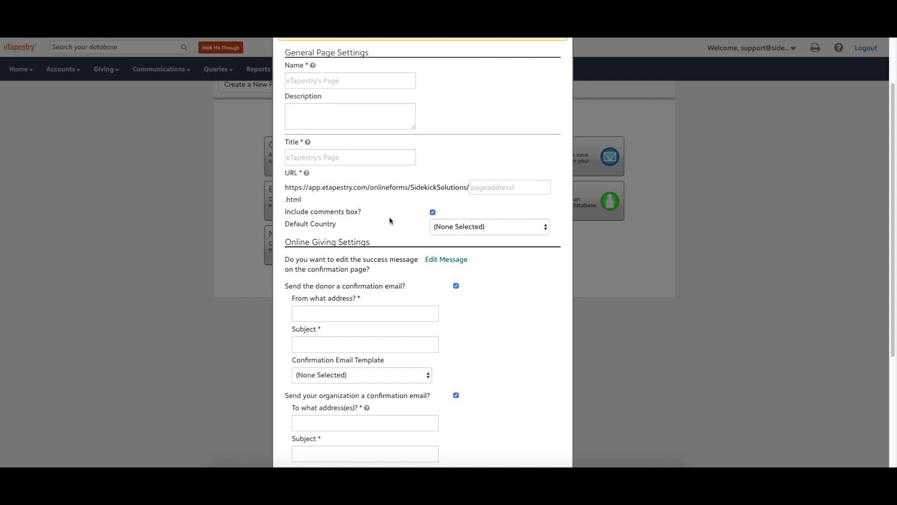
scroll(495, 267, "down", 4)
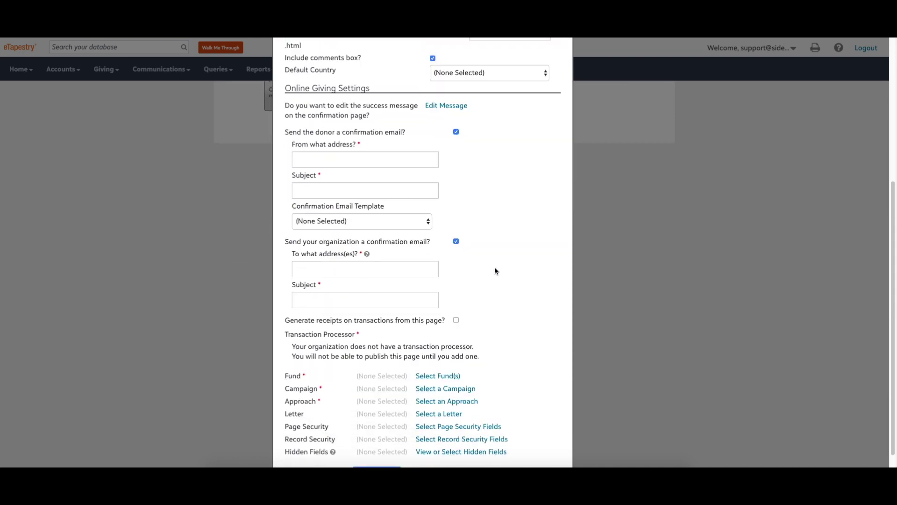
scroll(495, 270, "down", 1)
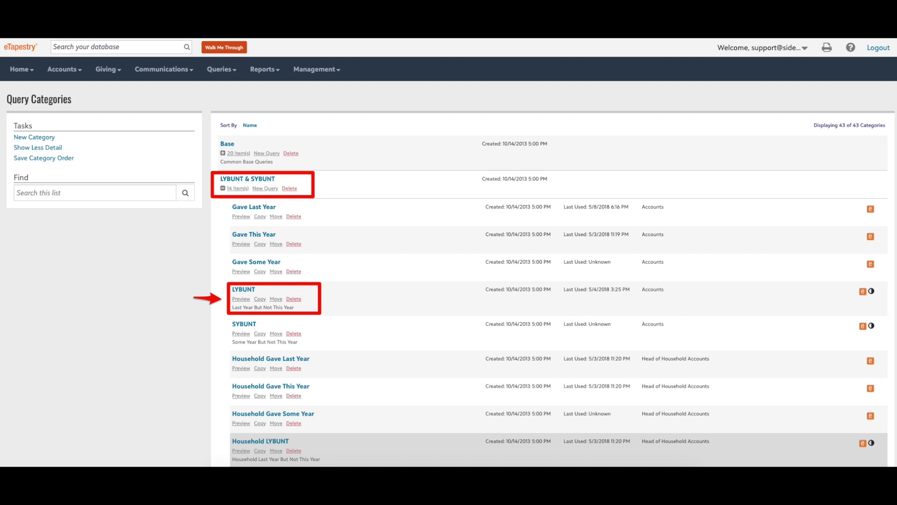
Save and run the Contact Information Report on the LYBUNT - A query from LYBUNT & SYBUNT.
scroll(568, 231, "down", 2)
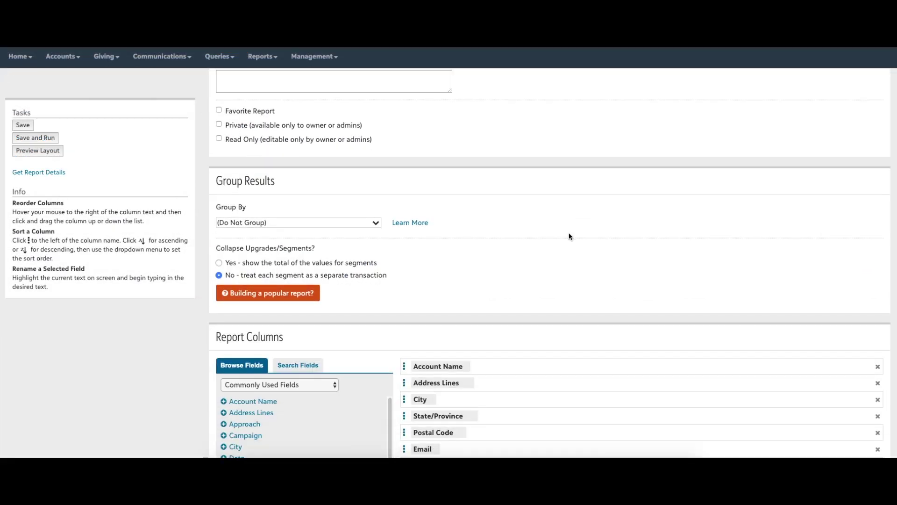
scroll(569, 236, "down", 3)
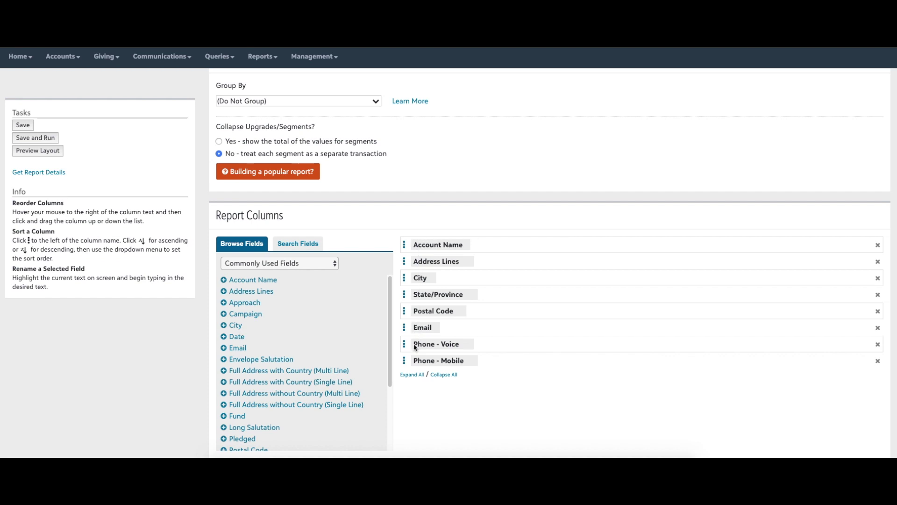
left_click(50, 142)
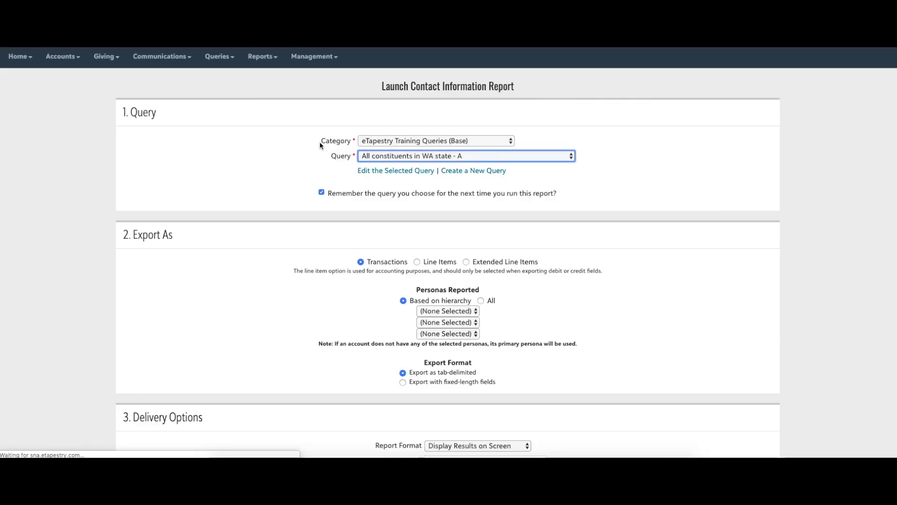
left_click(398, 142)
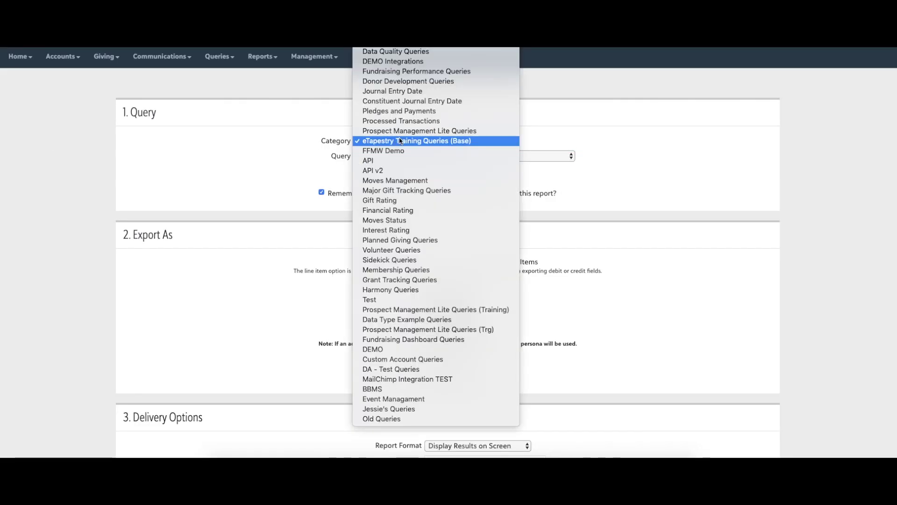
left_click(426, 134)
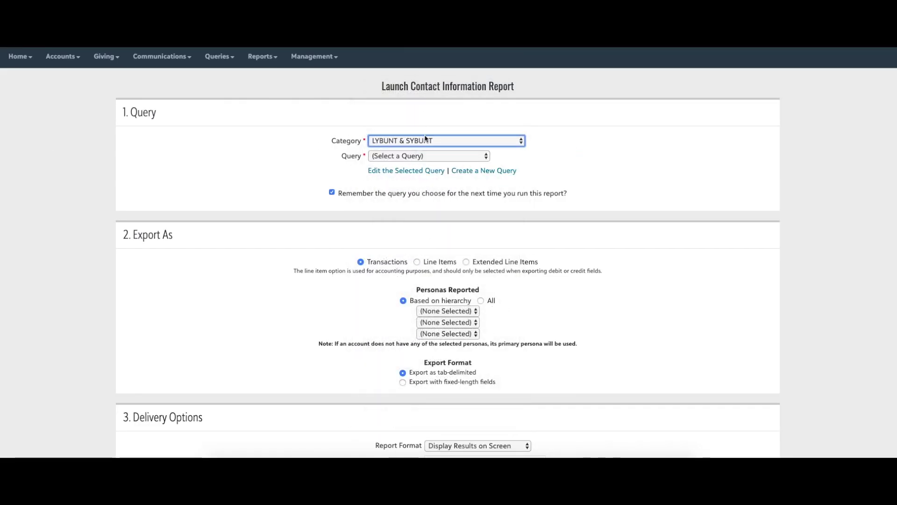
left_click(428, 155)
left_click(424, 196)
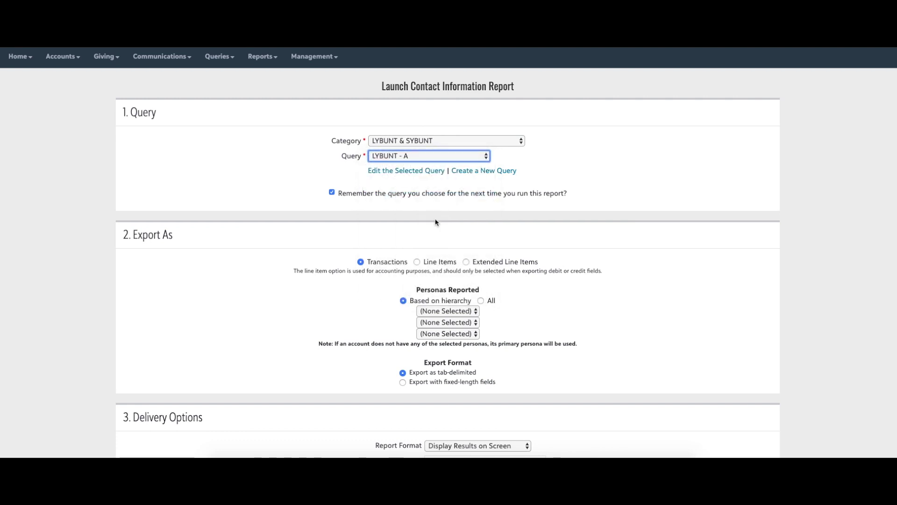
scroll(436, 222, "down", 3)
left_click(441, 381)
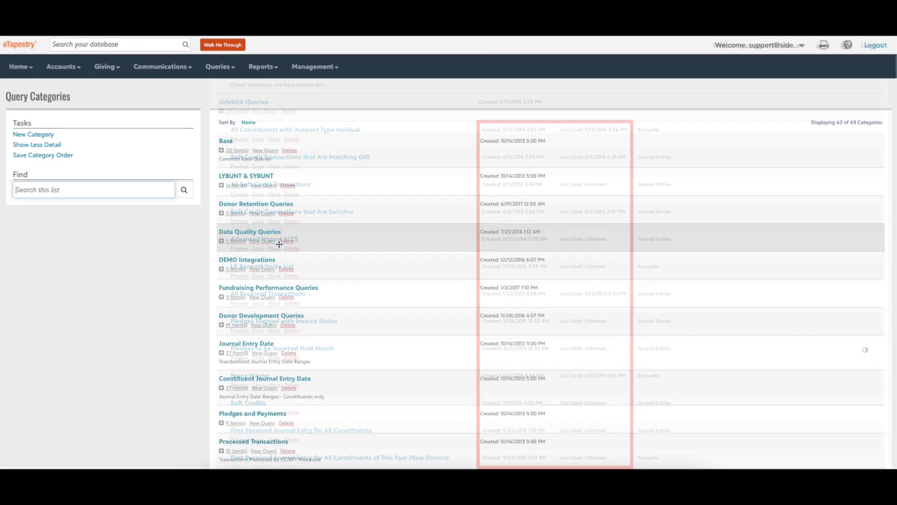
Delete the custom account query from the Test category.
scroll(280, 248, "down", 20)
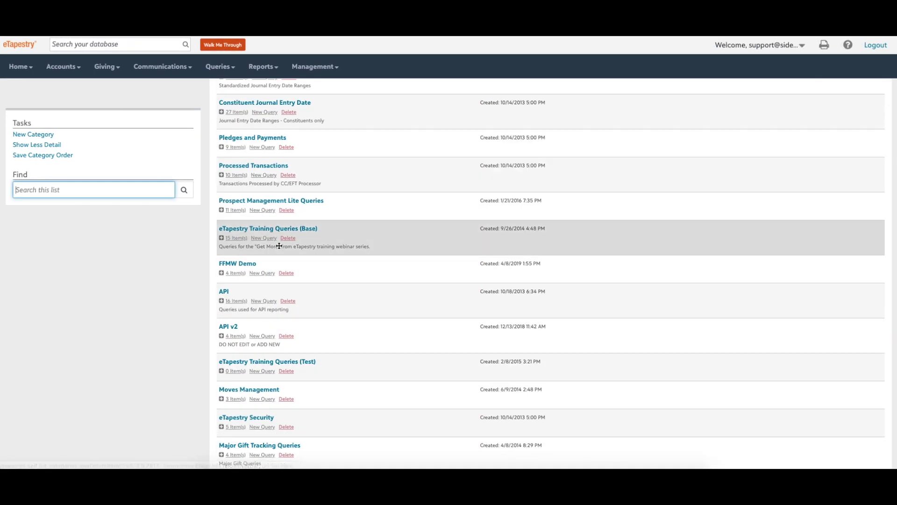
scroll(279, 249, "down", 5)
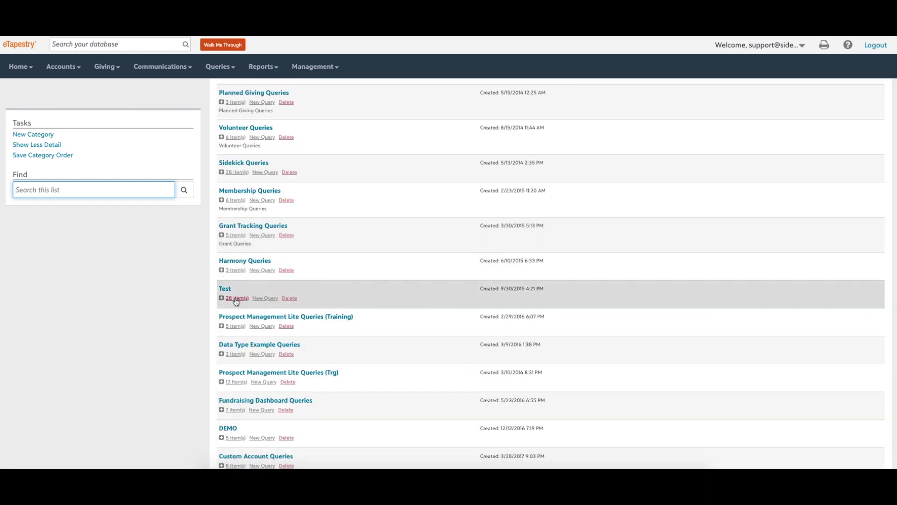
left_click(236, 299)
scroll(236, 302, "down", 2)
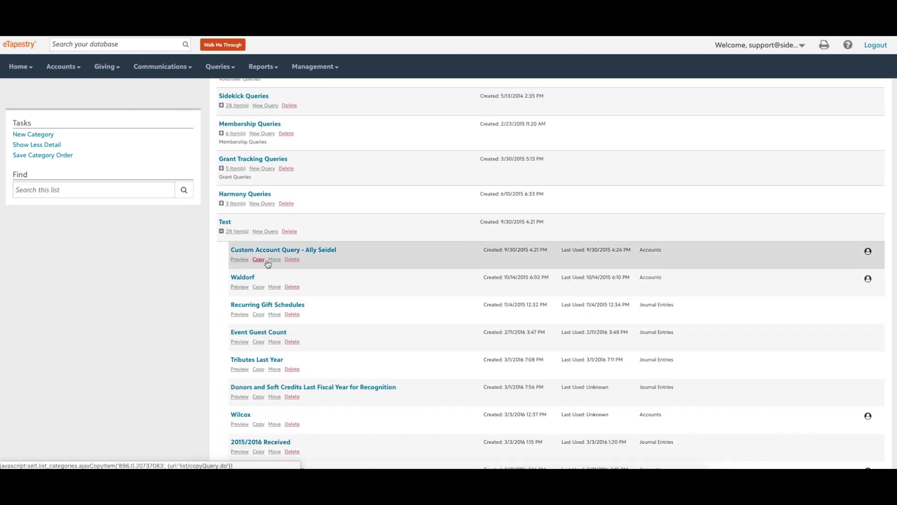
left_click(292, 261)
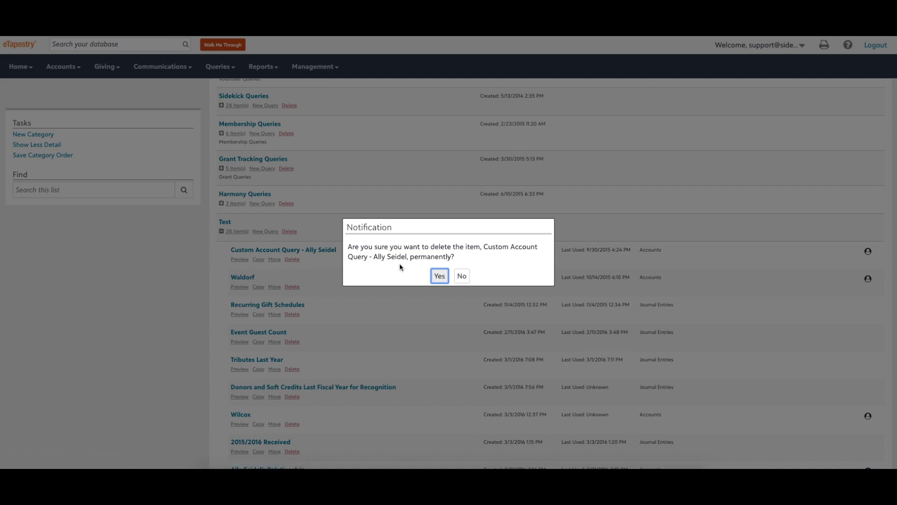
left_click(439, 274)
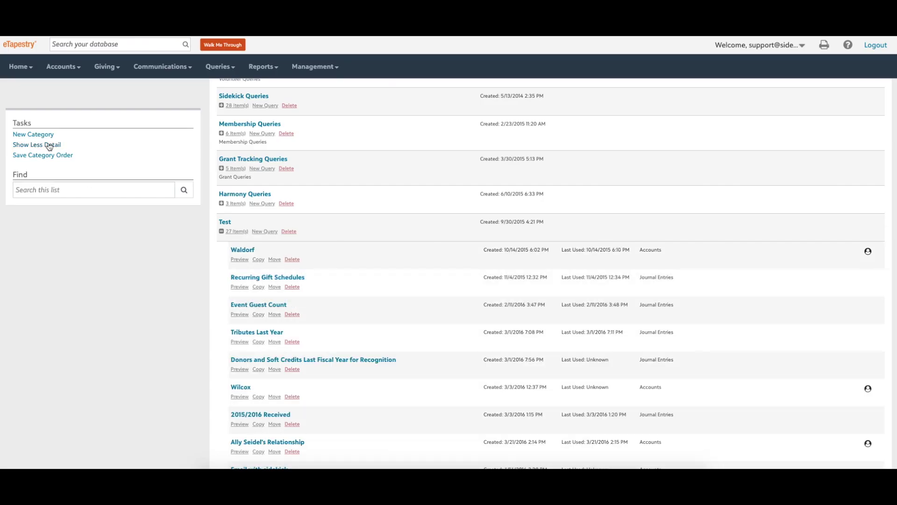
Create a new query category named 'Old Queries'.
left_click(46, 137)
type("Old Queries")
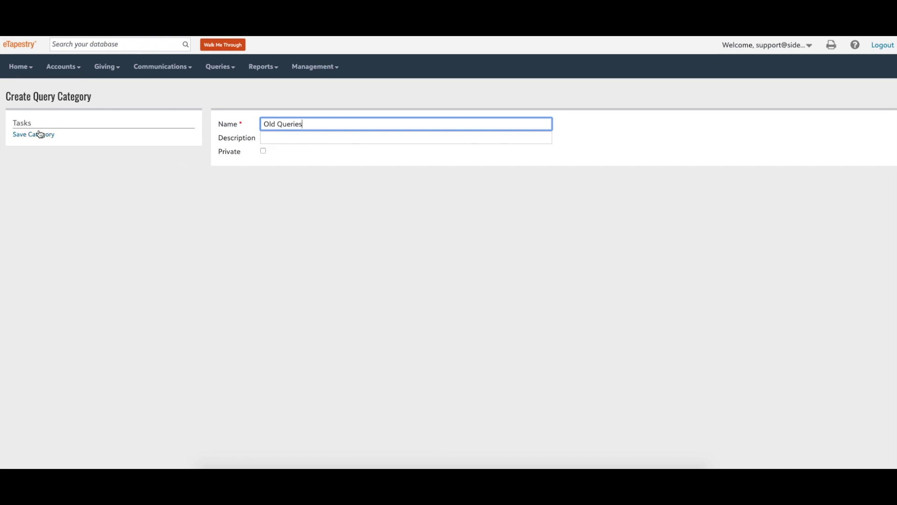
left_click(38, 135)
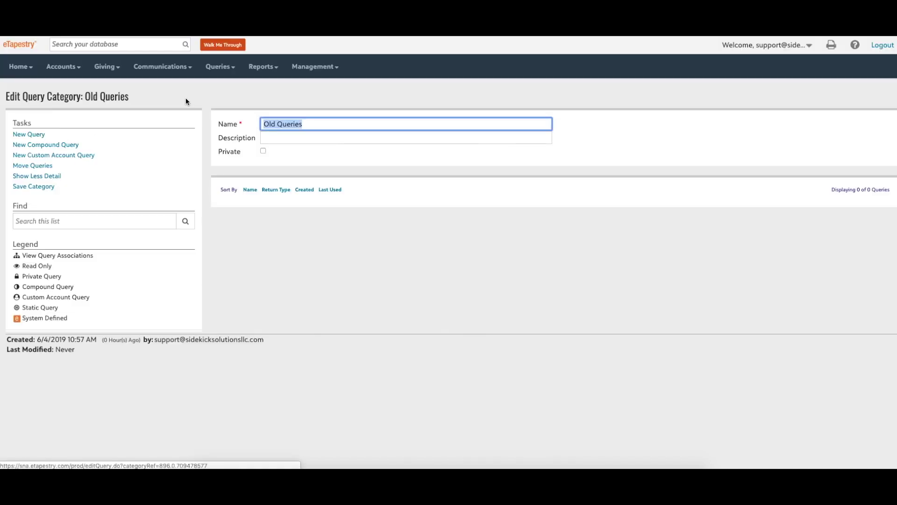
Move the Waldorf query from Test into the Old Queries category.
left_click(220, 67)
left_click(78, 192)
scroll(292, 257, "down", 12)
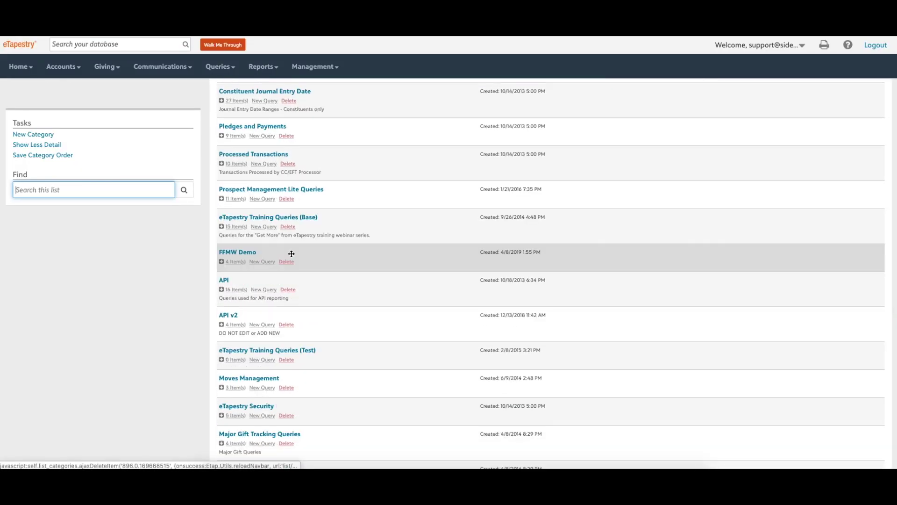
scroll(290, 252, "down", 3)
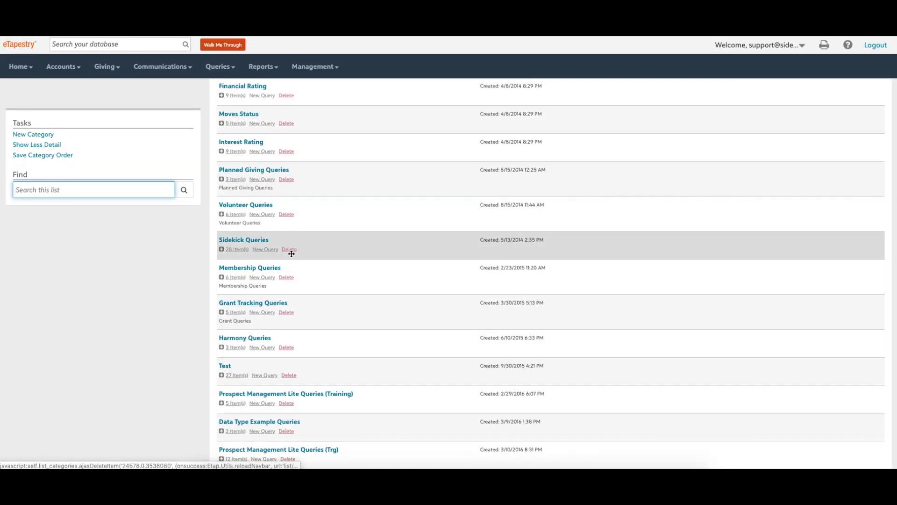
left_click(236, 367)
scroll(233, 367, "down", 3)
scroll(231, 367, "down", 1)
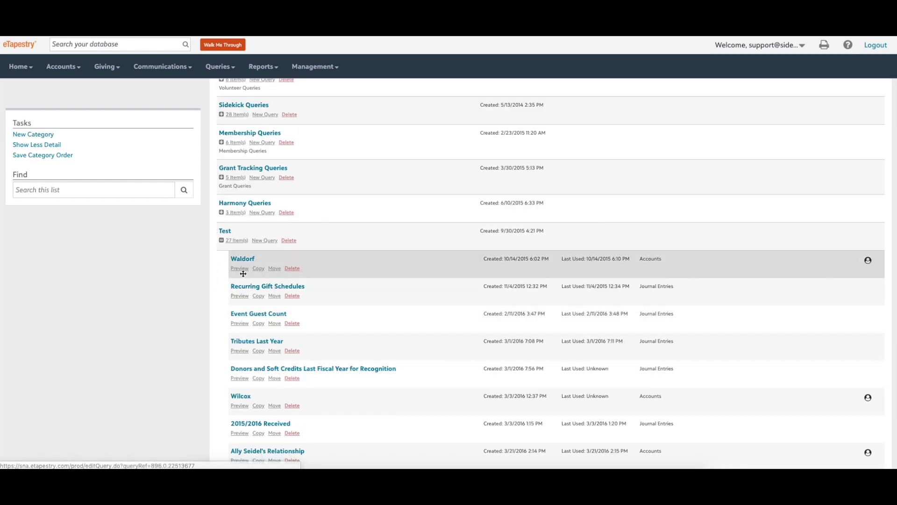
left_click(275, 268)
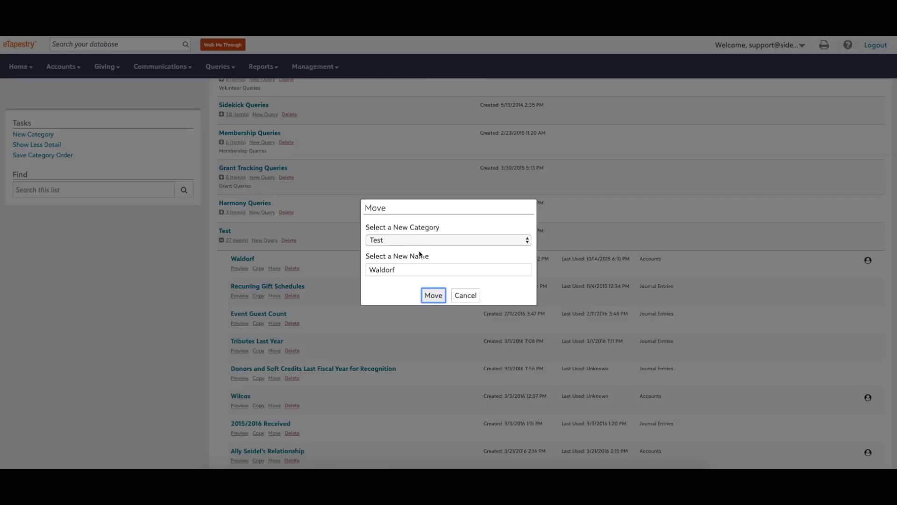
left_click(425, 243)
left_click(410, 369)
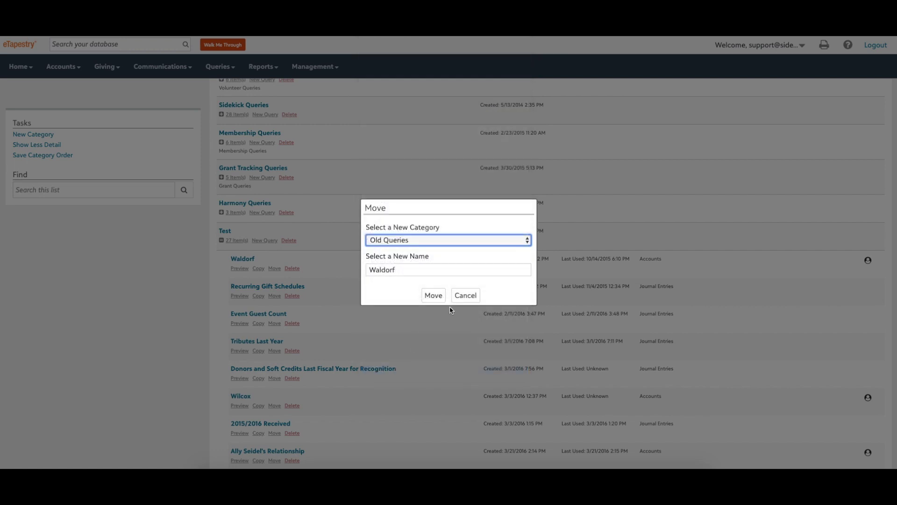
left_click(438, 298)
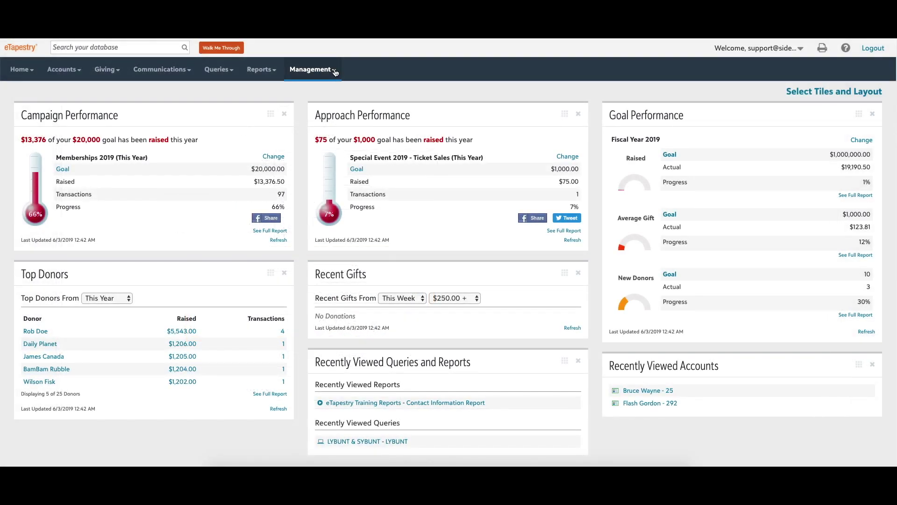
Turn on Require Campaign on Transactions in the Campaigns list.
left_click(335, 70)
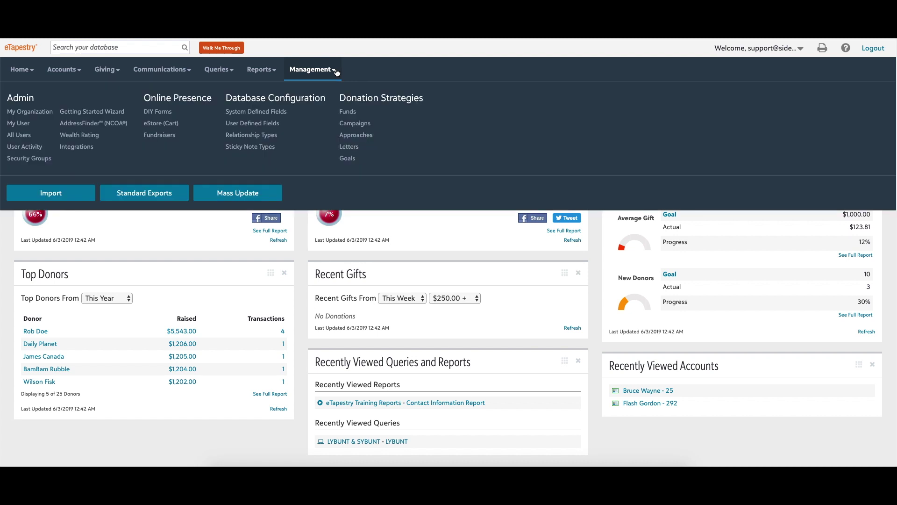
left_click(346, 125)
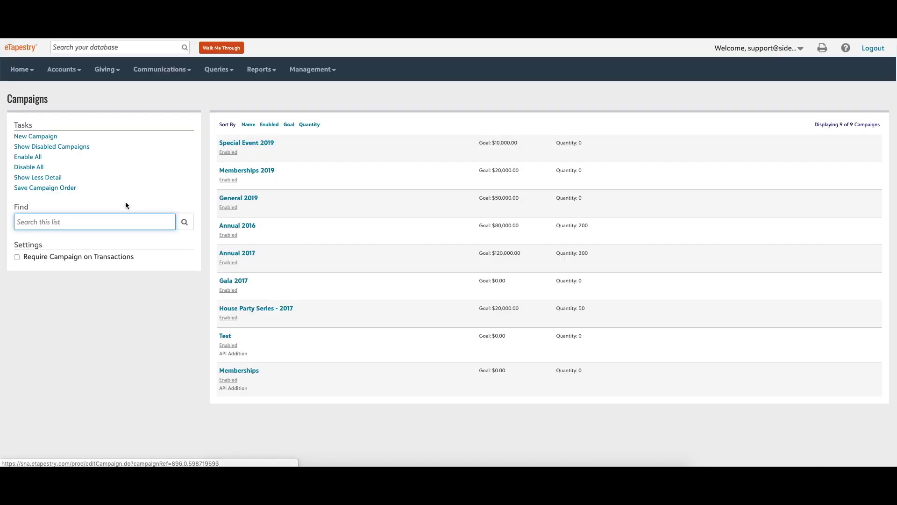
left_click(17, 257)
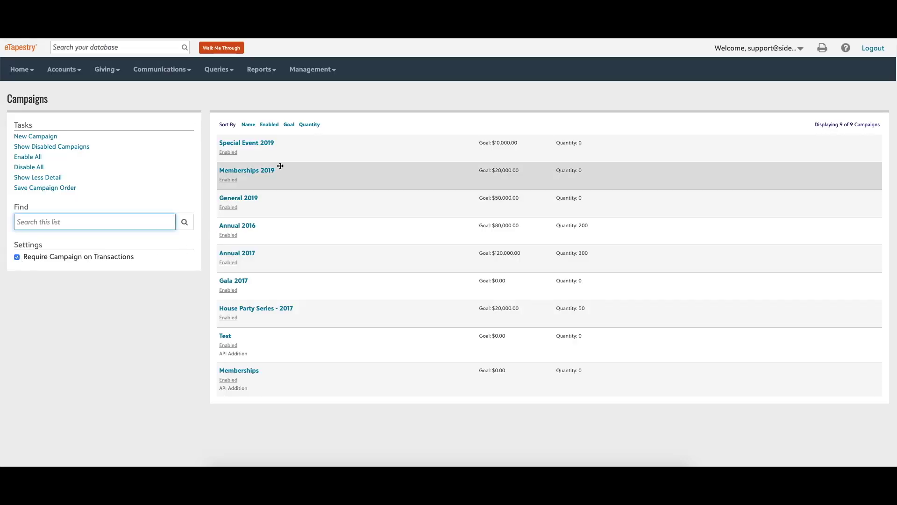
Turn on Require Approach on Transactions in the Approaches list.
left_click(323, 73)
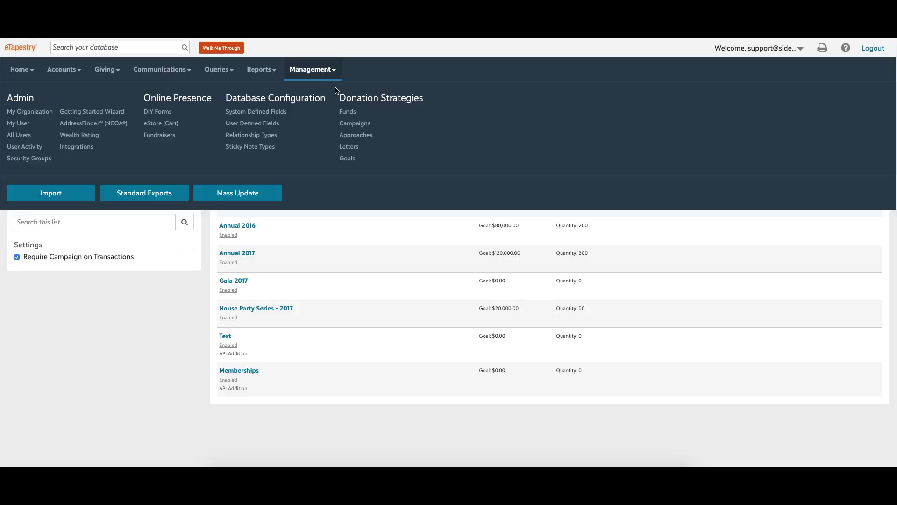
left_click(349, 136)
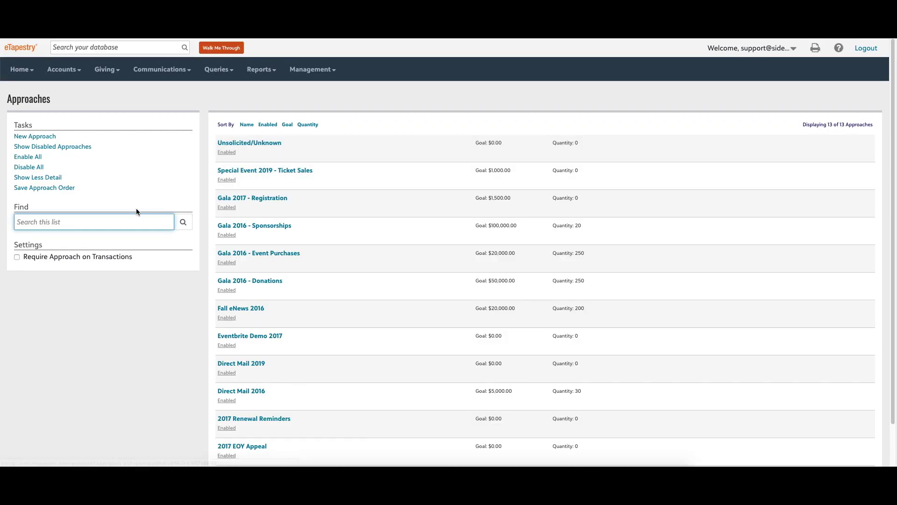
left_click(17, 258)
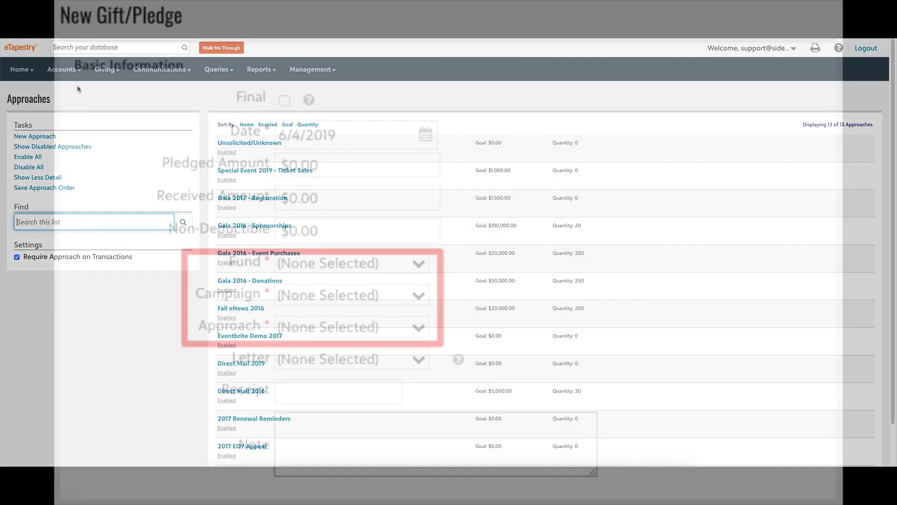